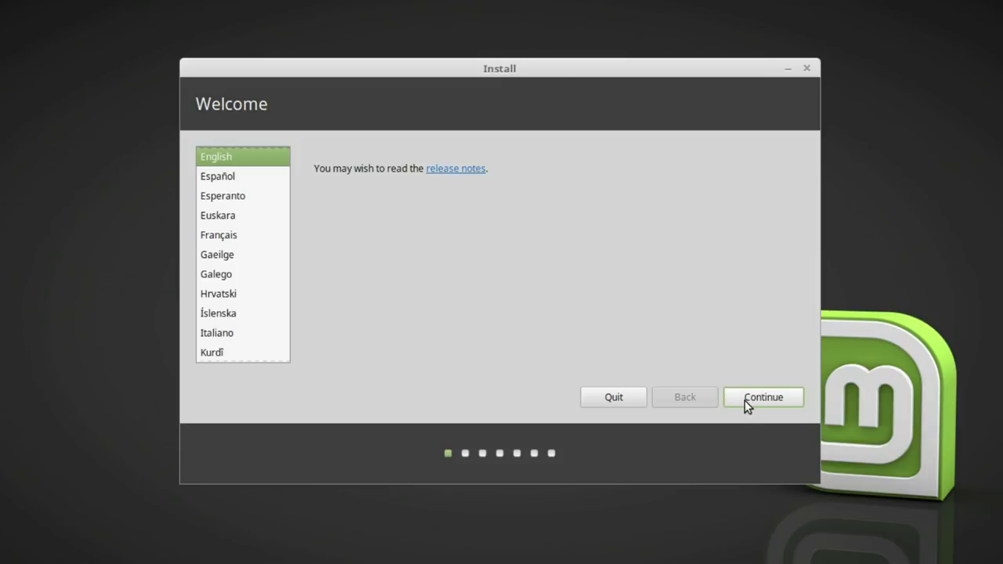
Pass the Welcome and Preparing pages without third-party software, then choose 'Something else' partitioning.
click(744, 400)
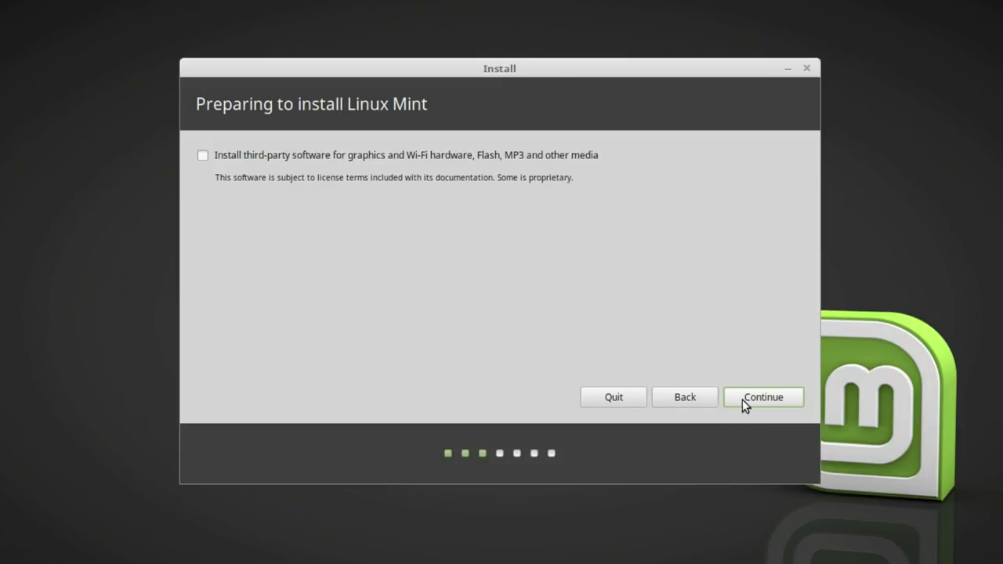
click(742, 399)
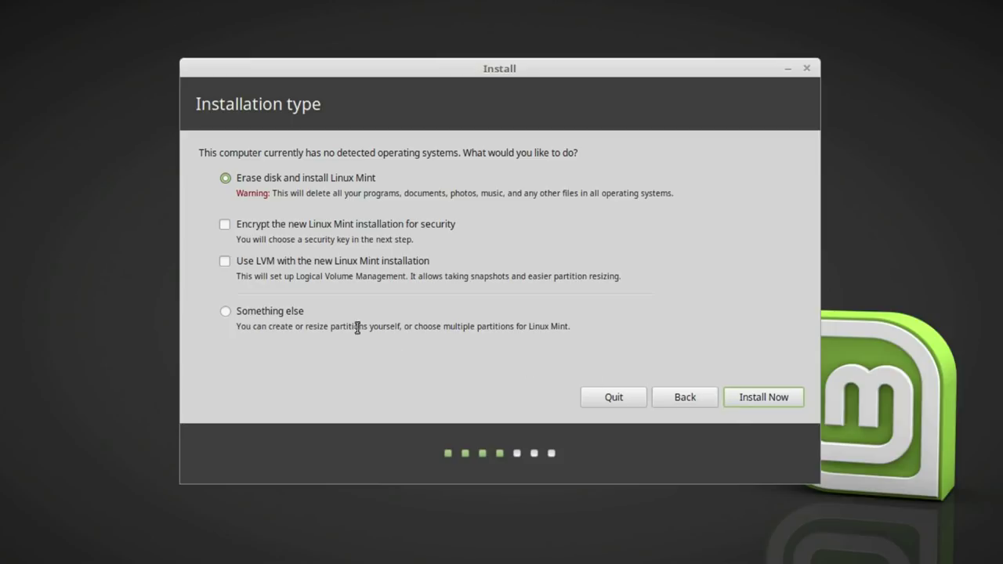
click(242, 311)
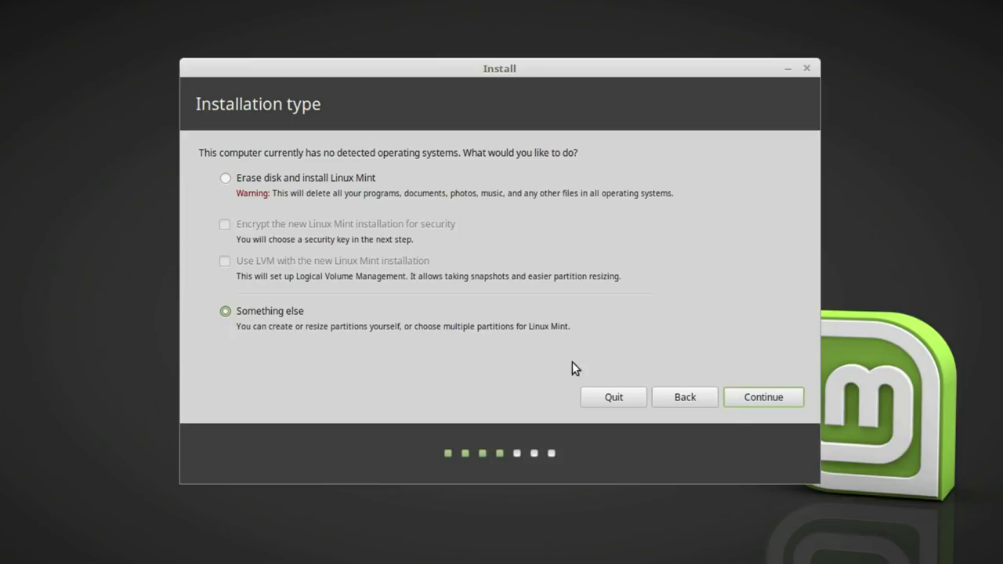
Open the partition table and delete the btrfs partition sda1.
click(752, 397)
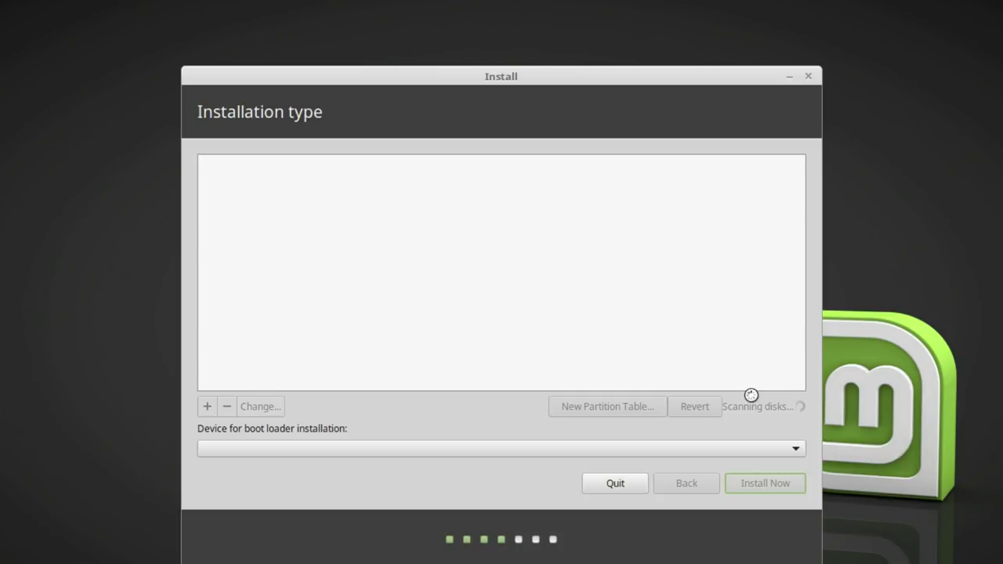
click(296, 225)
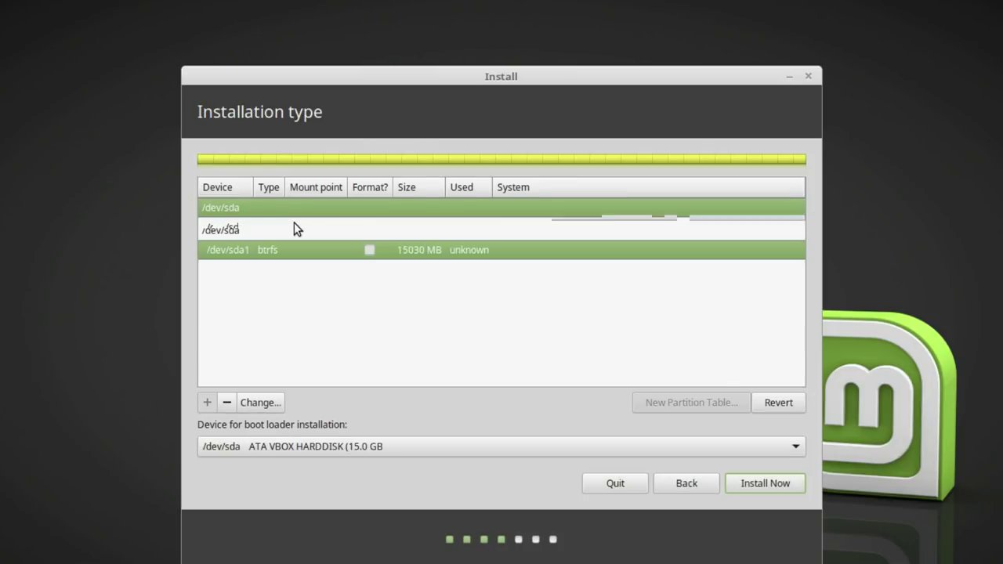
click(232, 403)
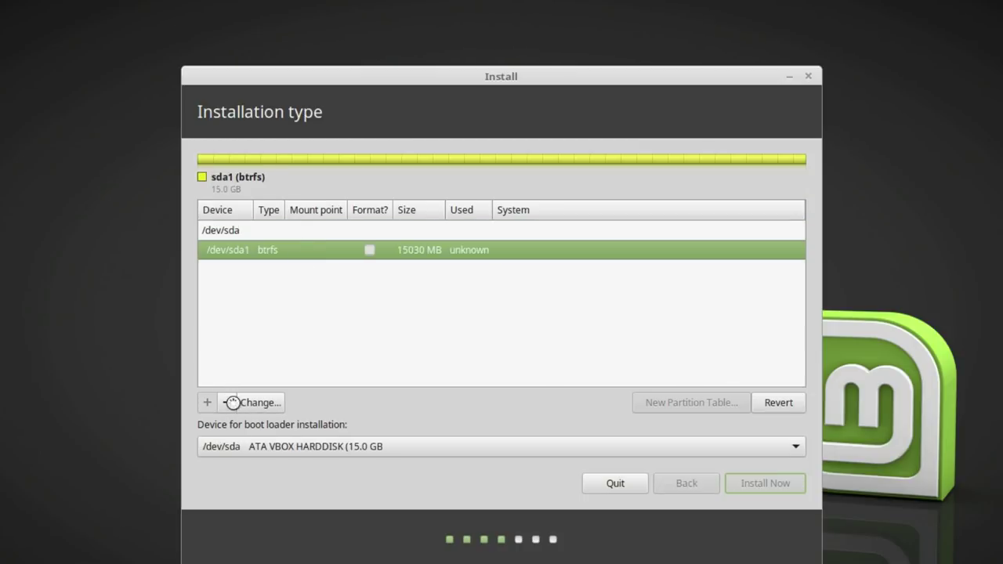
Create a 15032 MB Ext4 partition mounted at / in the free space.
click(250, 227)
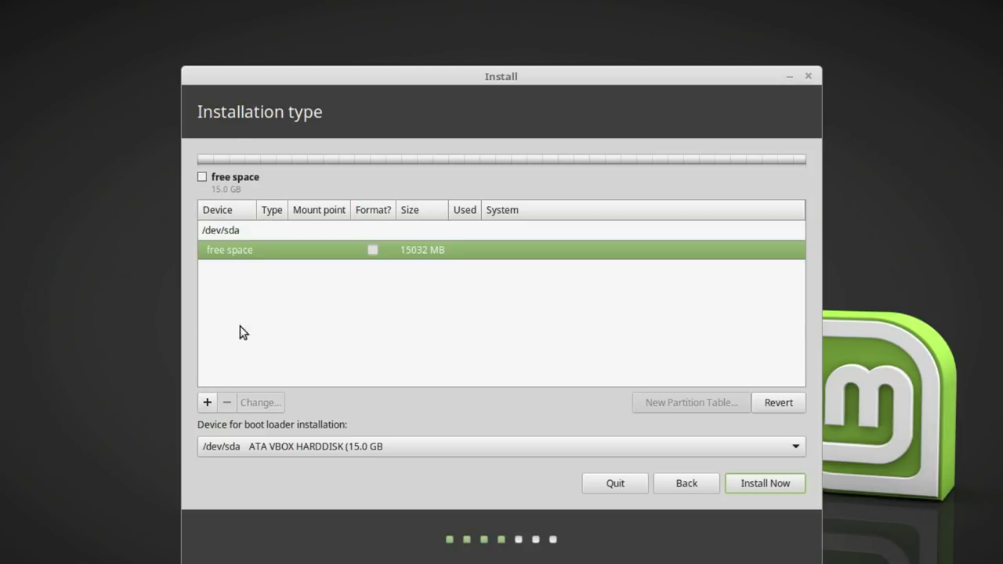
click(211, 403)
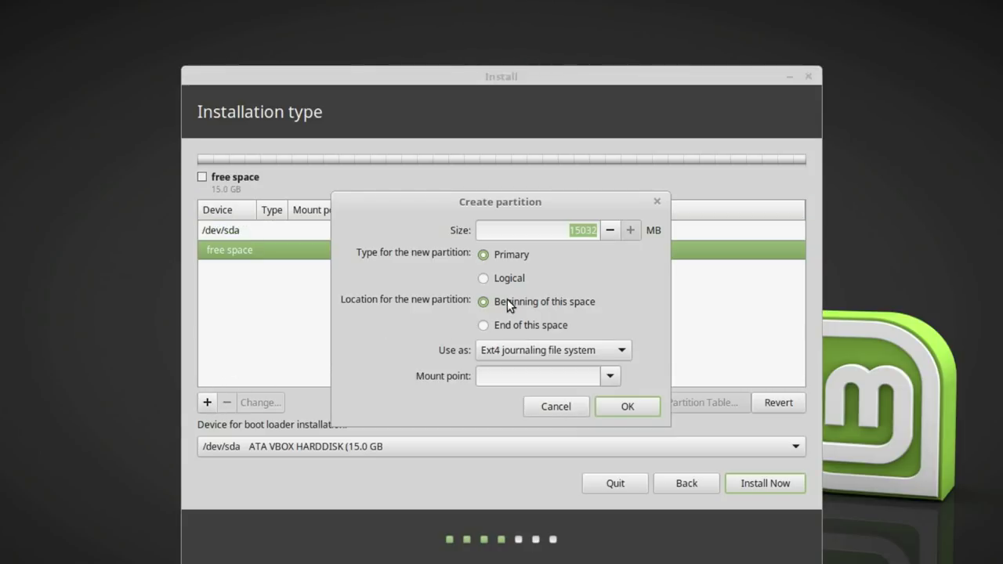
click(550, 347)
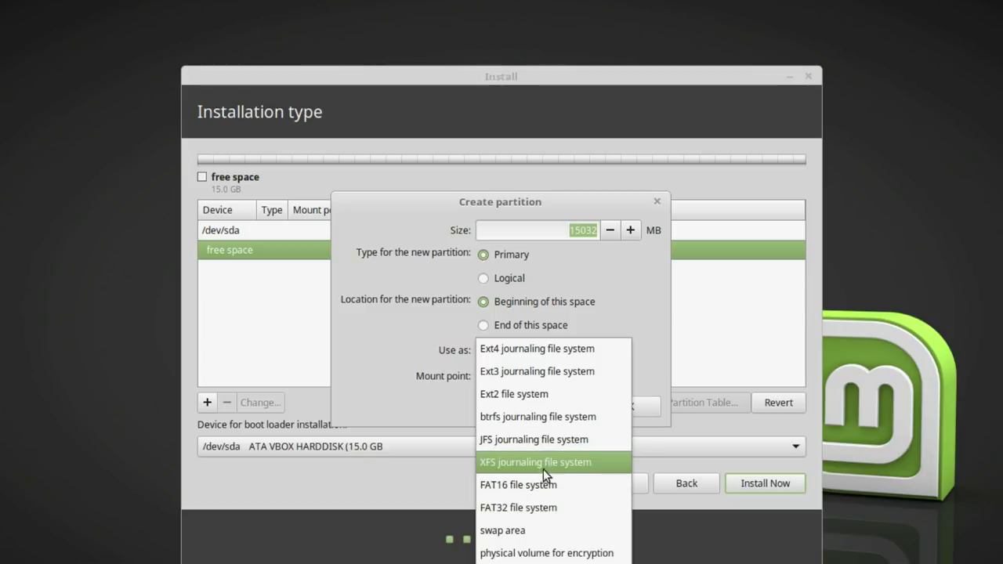
click(543, 356)
click(603, 377)
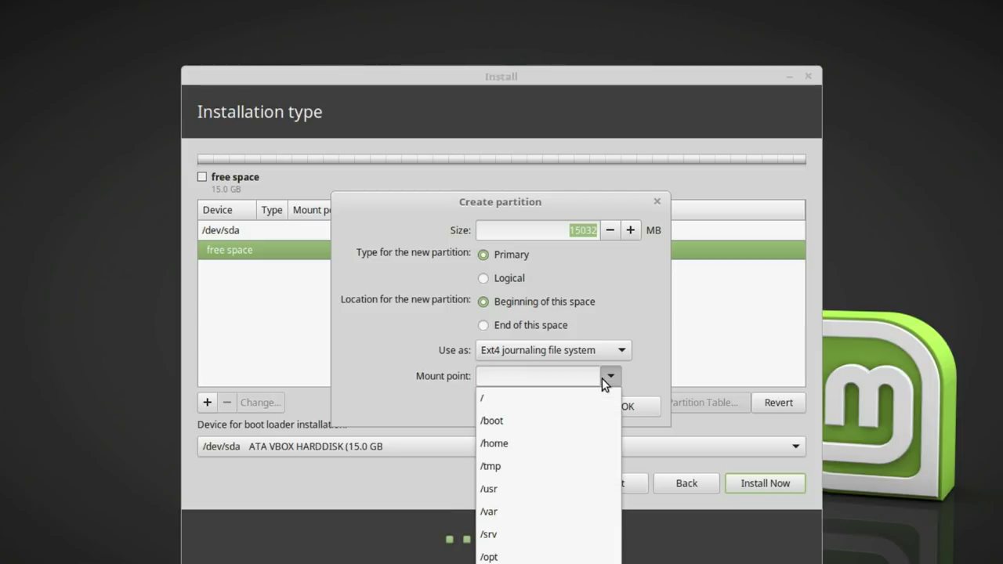
click(579, 404)
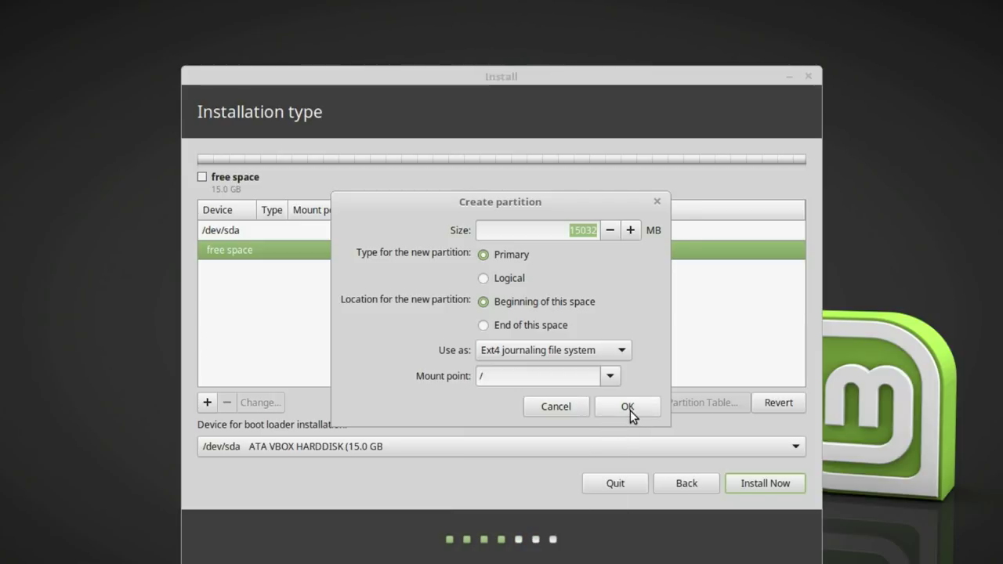
click(630, 409)
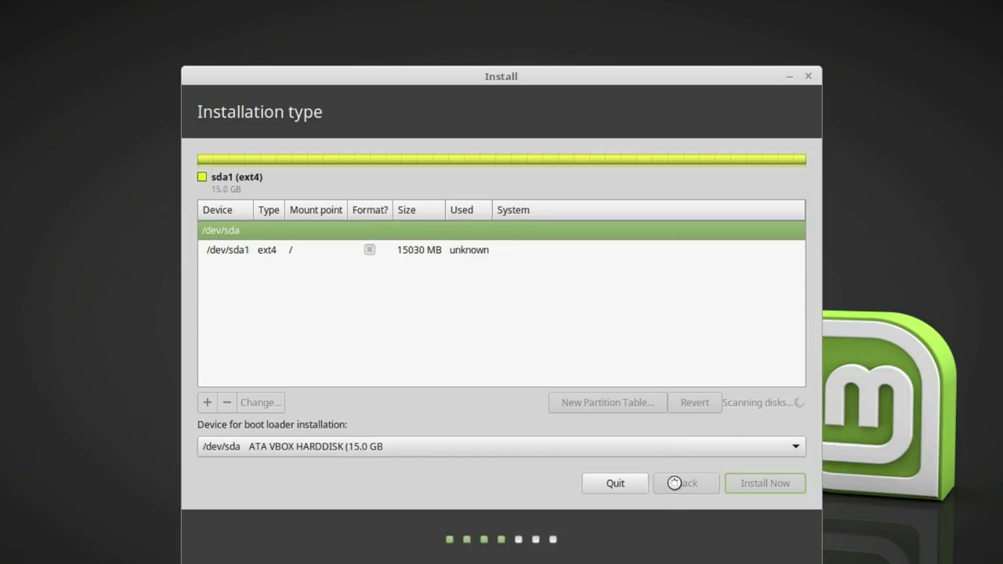
Cancel the quit prompt and enable encryption for an erase-disk LVM install.
click(626, 486)
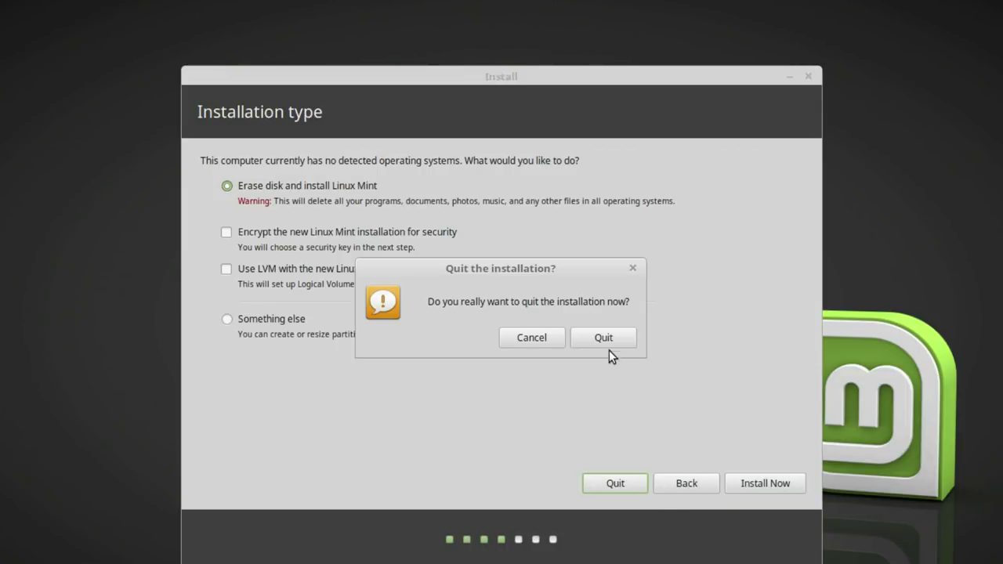
click(532, 337)
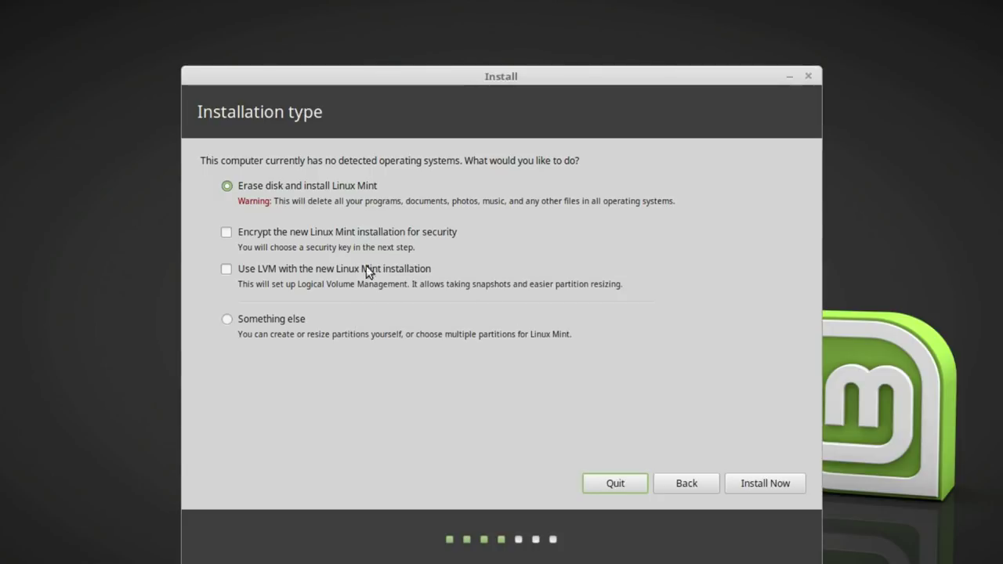
click(285, 235)
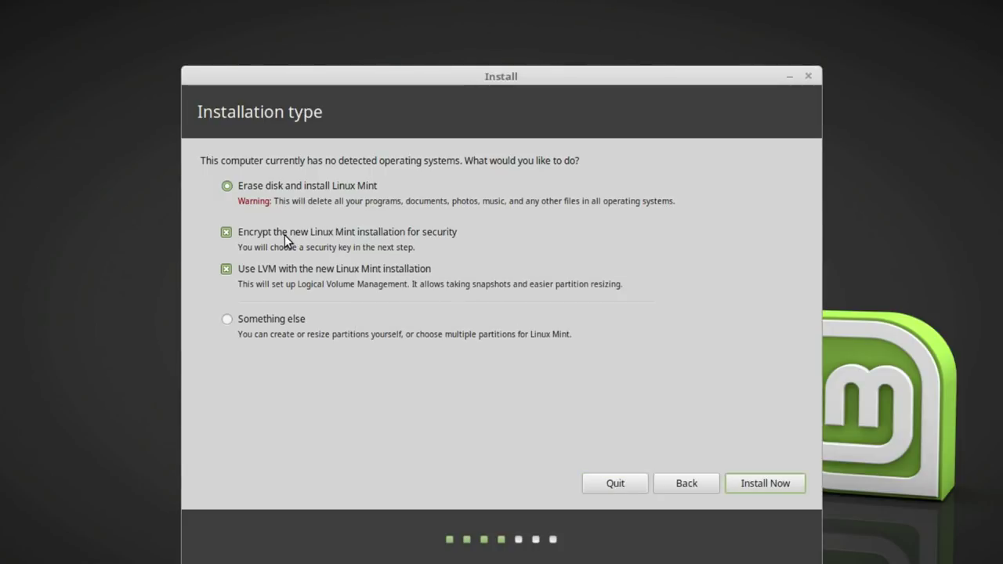
click(754, 484)
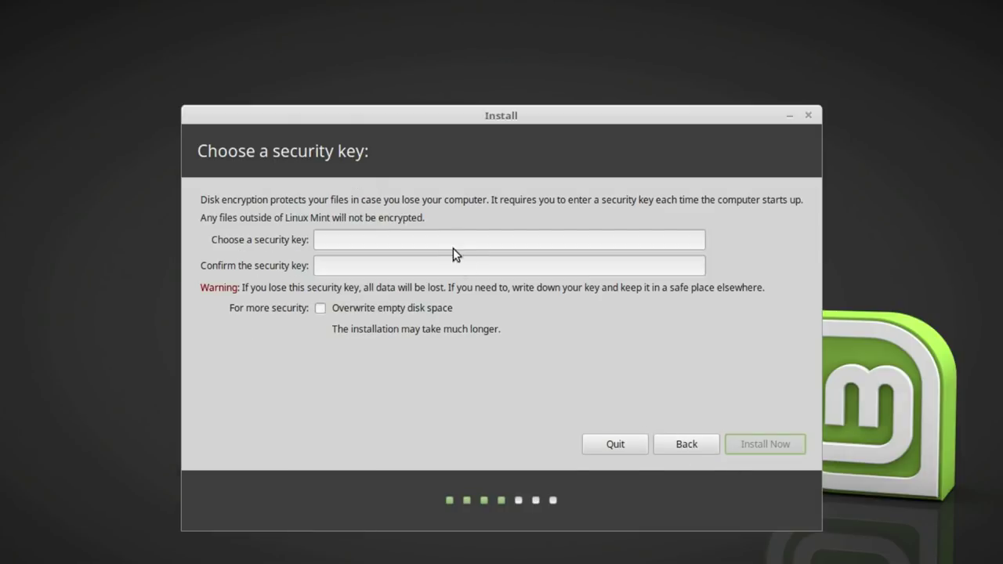
Enter and confirm the disk security key, then start the installation.
key(Tab)
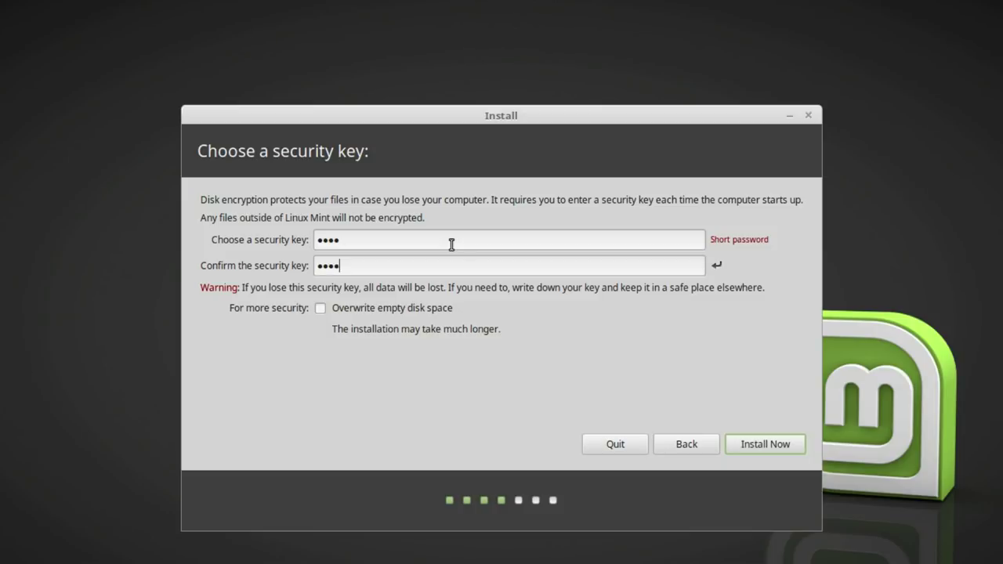
click(748, 449)
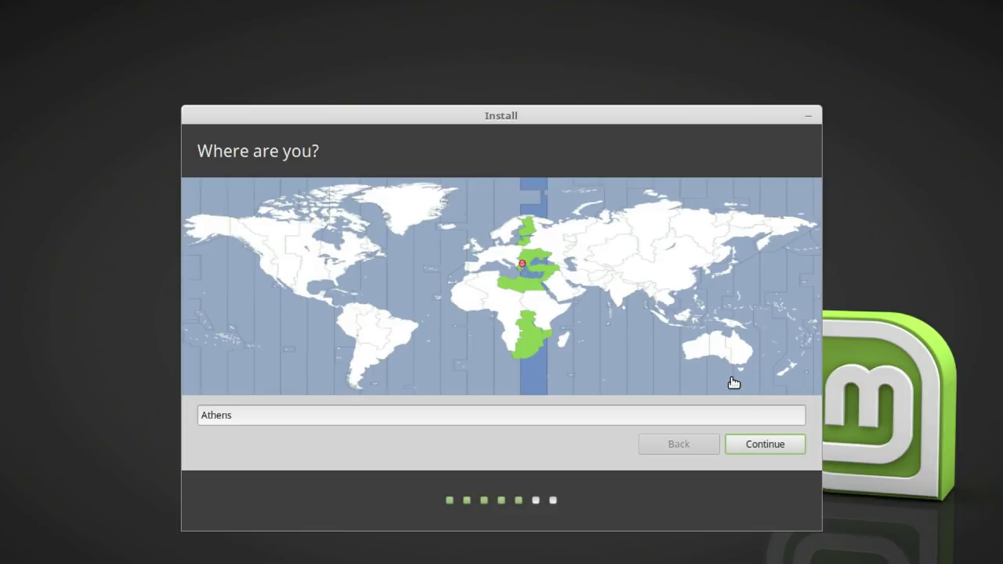
Set the time zone to New York and keep the English (US) keyboard layout.
click(335, 276)
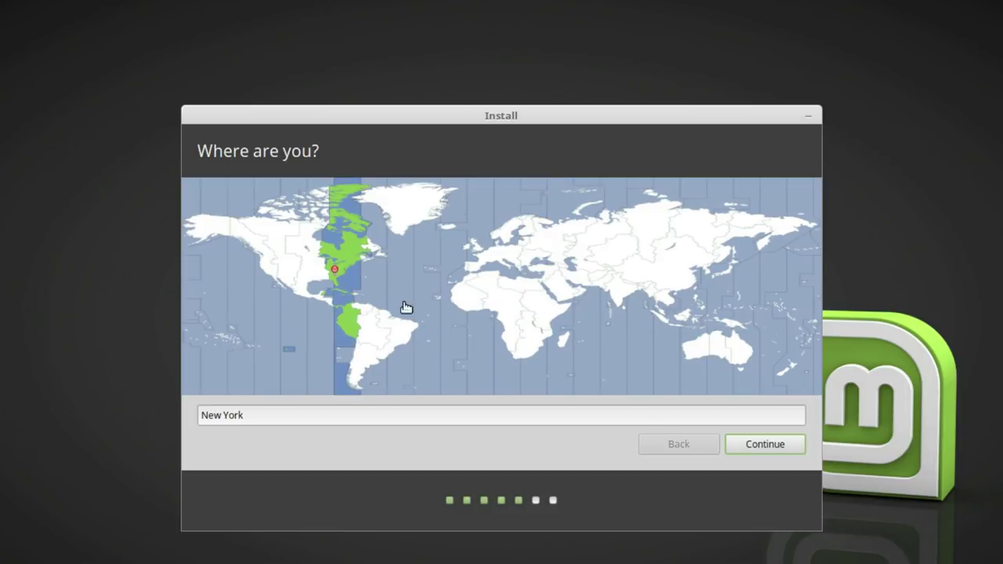
click(748, 444)
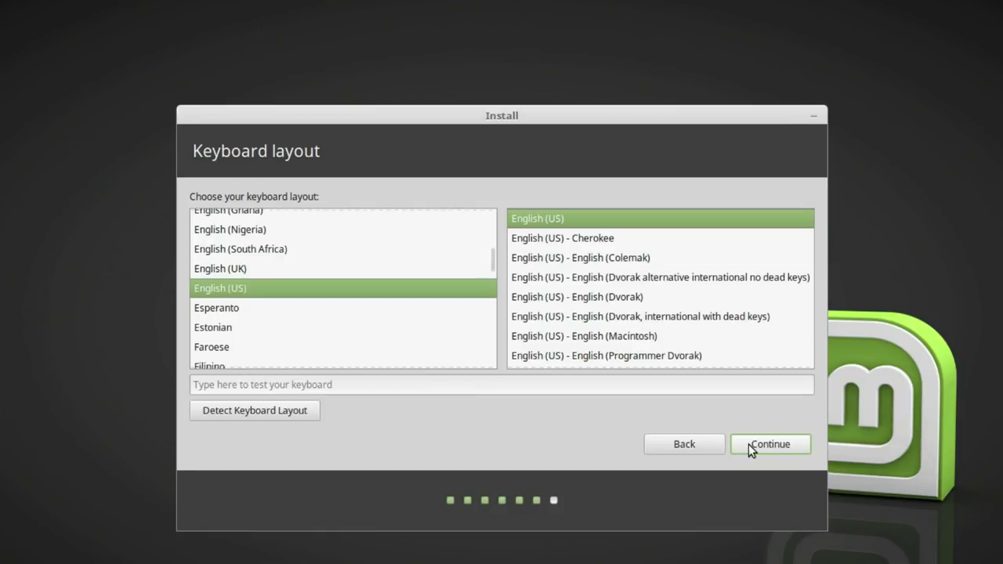
click(749, 444)
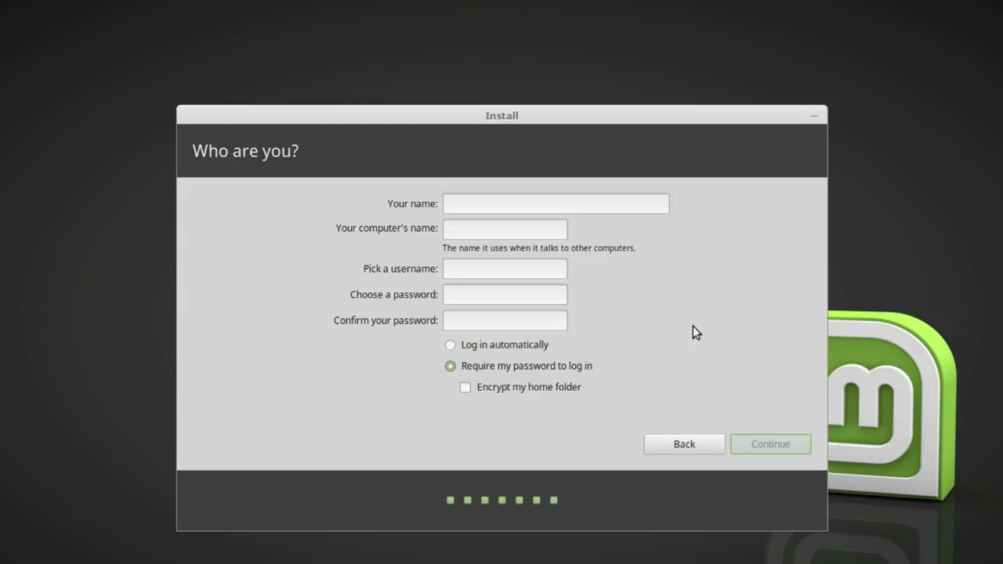
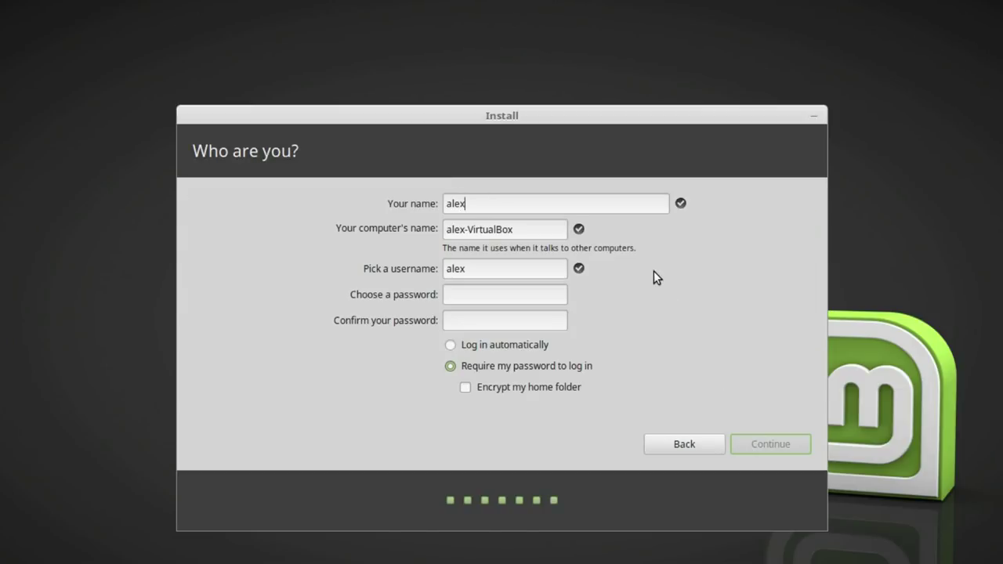
Enter the user's name, computer name 'me', and a confirmed password, then continue installing.
key(Tab)
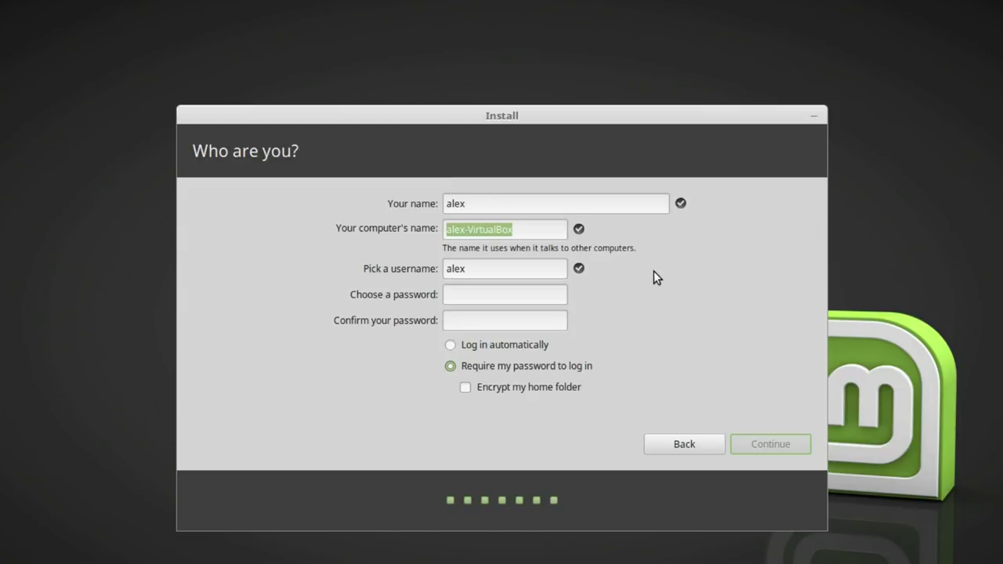
key(Tab)
key(Tab)
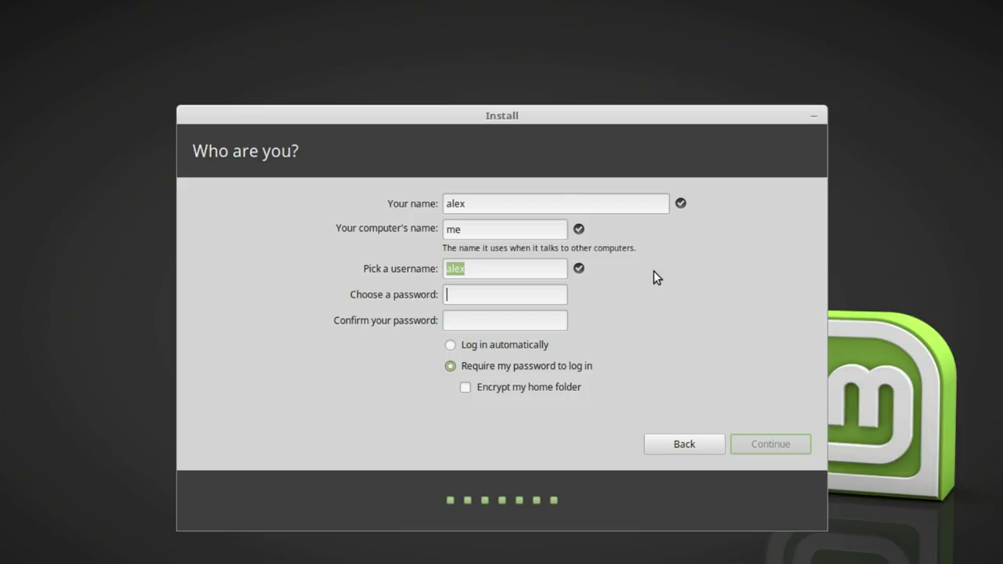
key(Tab)
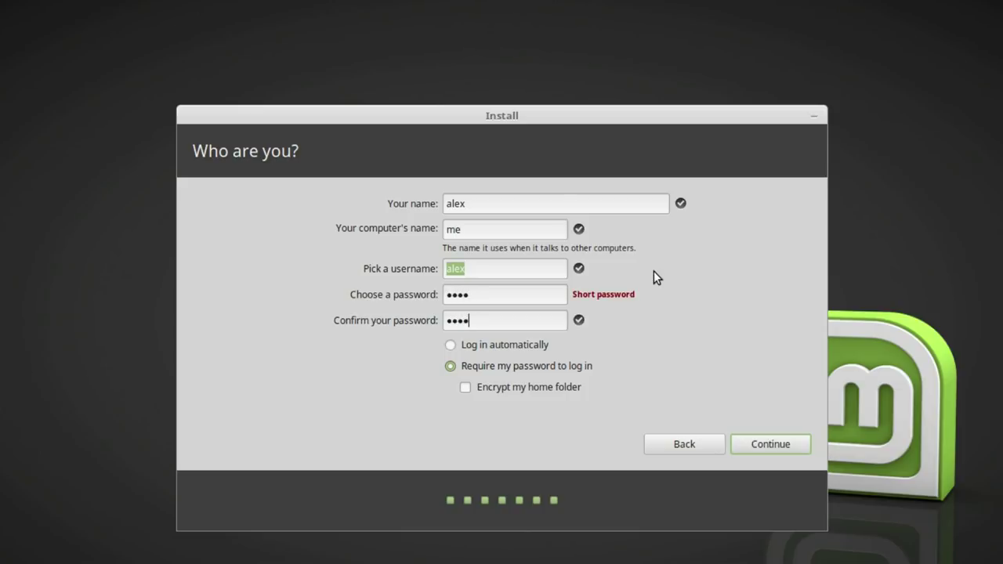
click(752, 442)
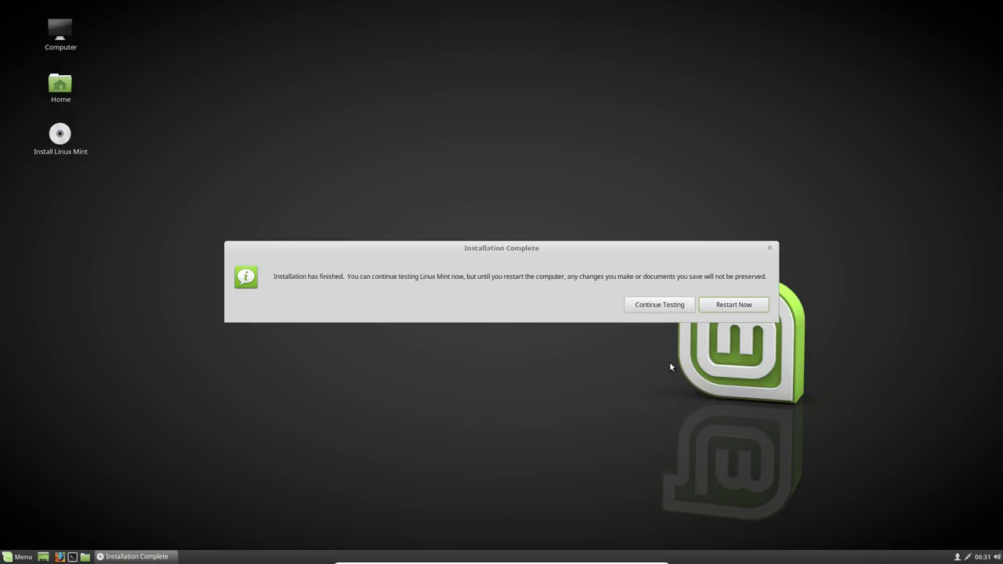
Restart into the new system and unlock the sda5_crypt disk with its passphrase.
click(705, 307)
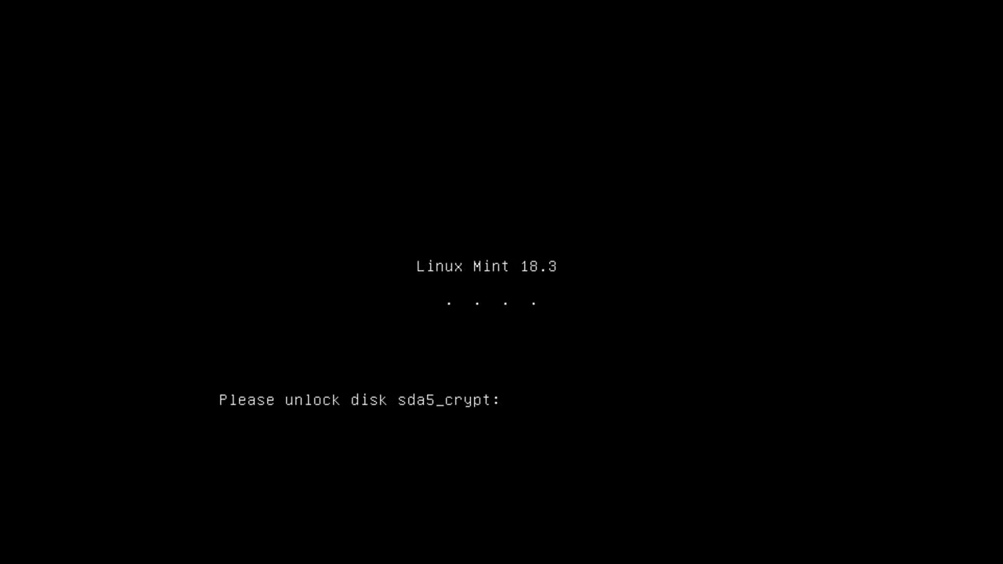
text(*****)
key(Return)
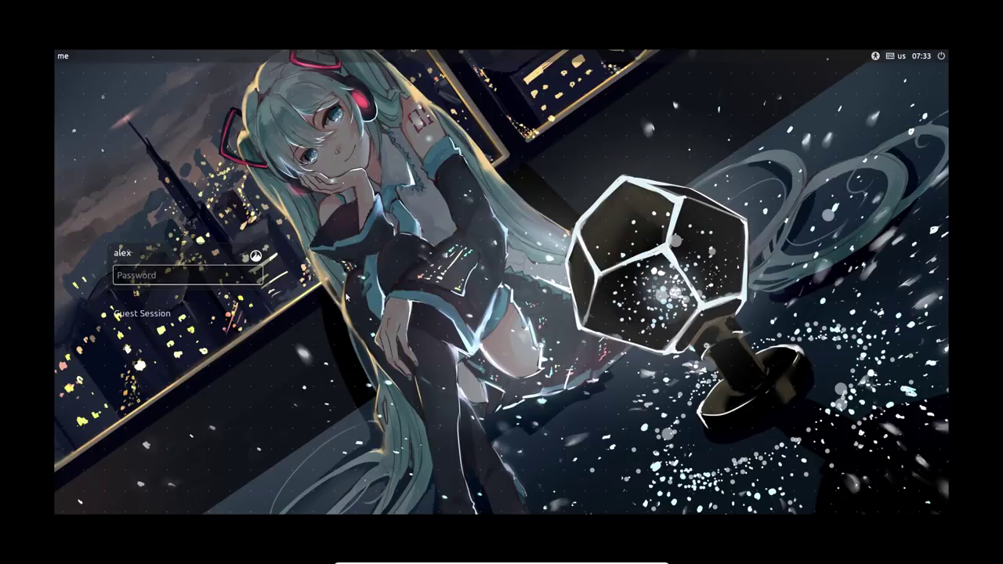
Choose the Cinnamon (Default) session and enter the account password.
click(255, 256)
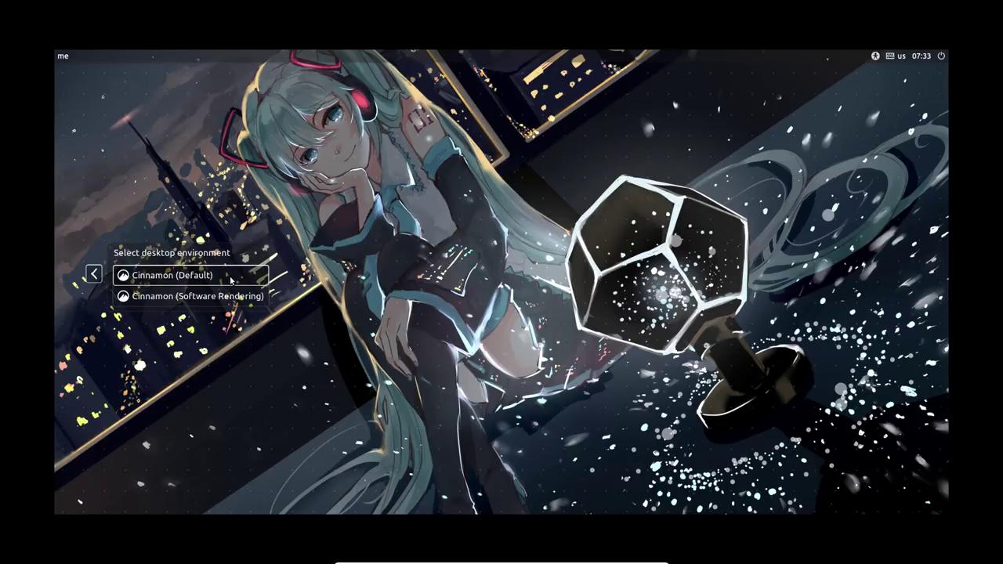
click(232, 277)
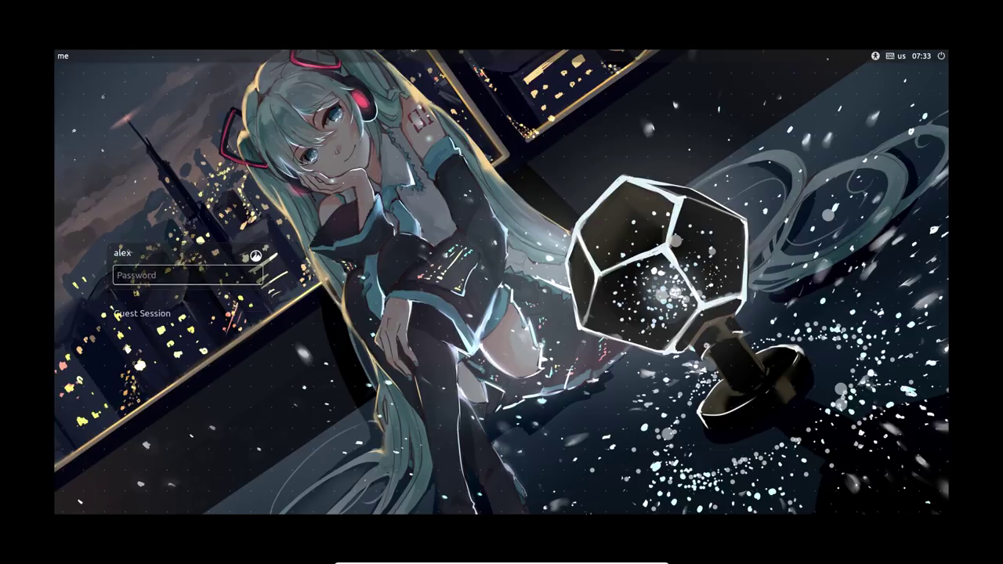
text(****)
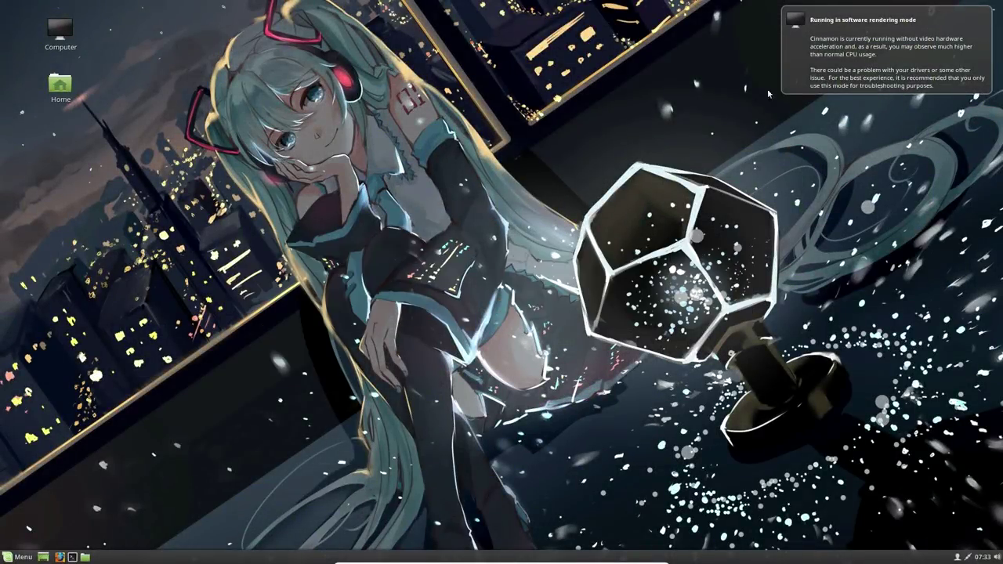
Dismiss the software rendering notice, open Home, and snap it into the top-left quarter.
click(819, 49)
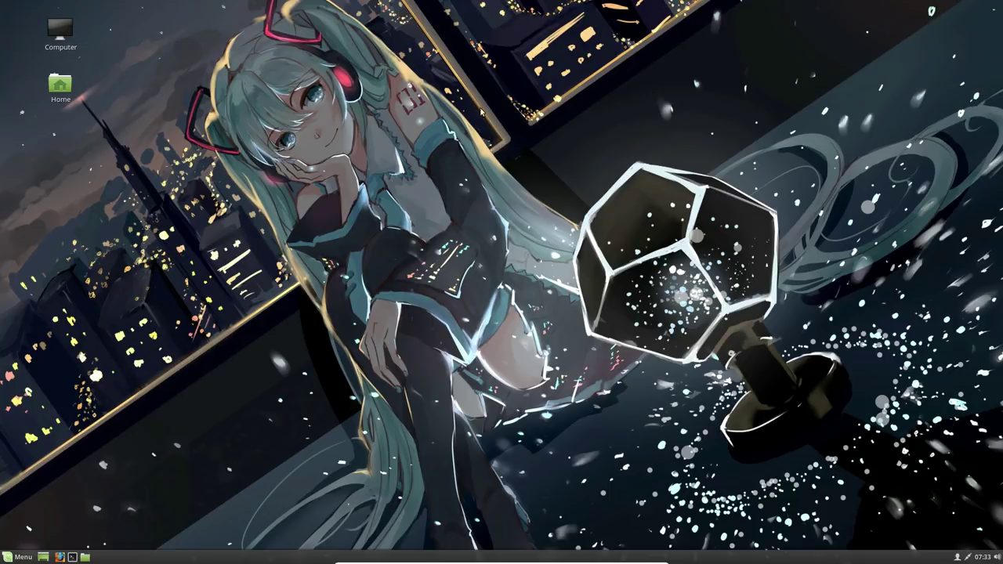
double_click(68, 86)
drag(384, 132, 237, 86)
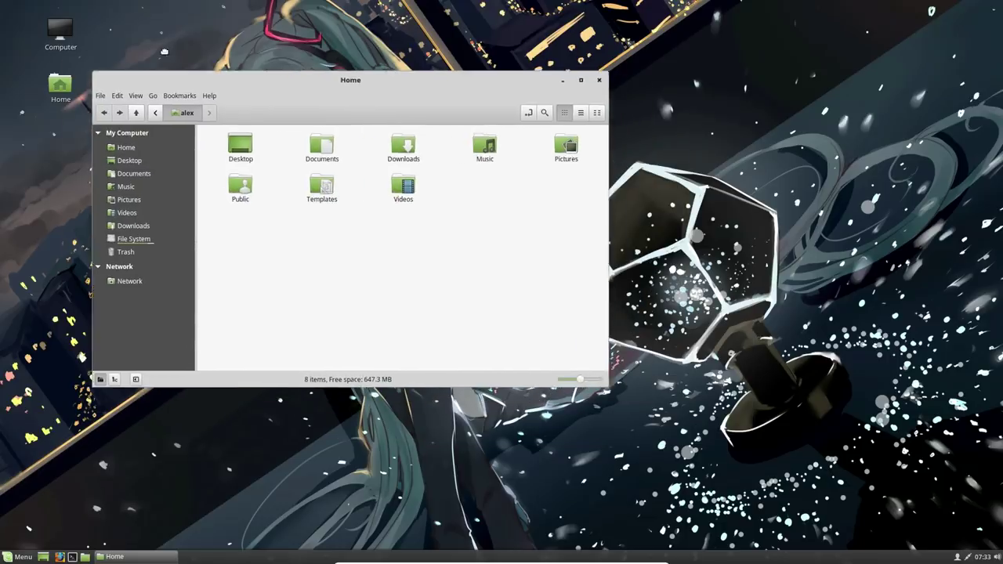
drag(164, 51, 2, 2)
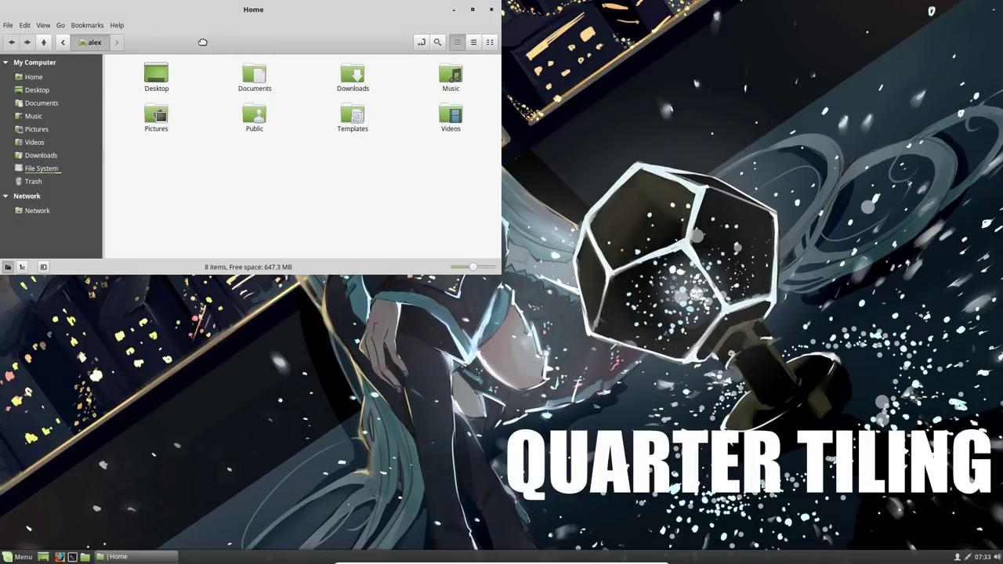
Tile the Home window to the left and top halves, then maximize and restore it.
drag(202, 42, 2, 168)
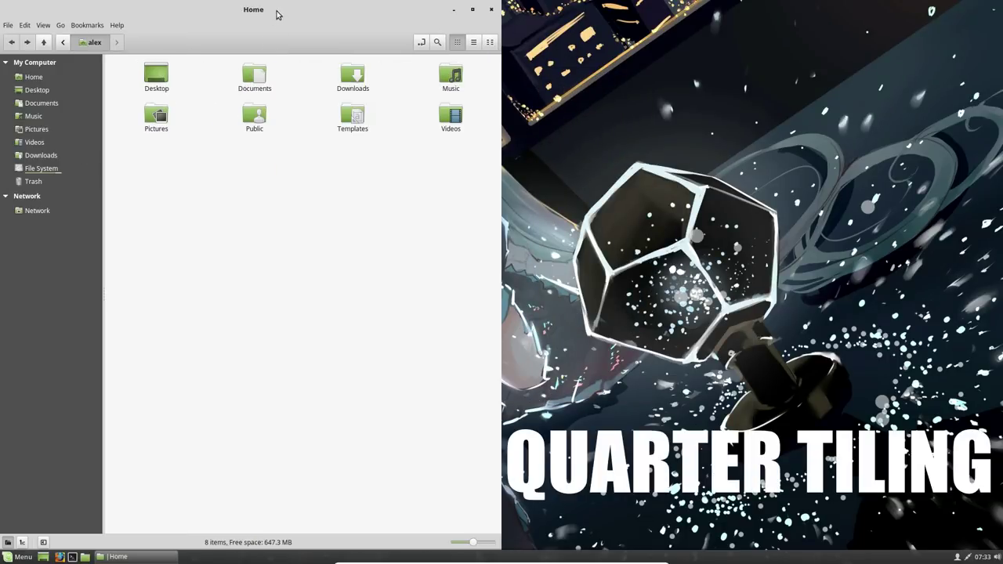
drag(276, 14, 569, 5)
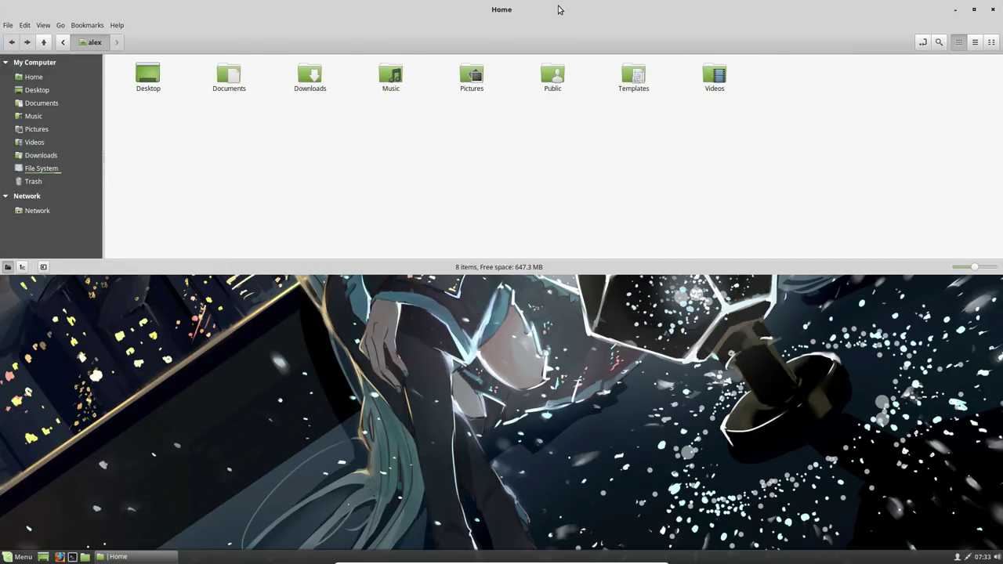
double_click(543, 48)
double_click(545, 52)
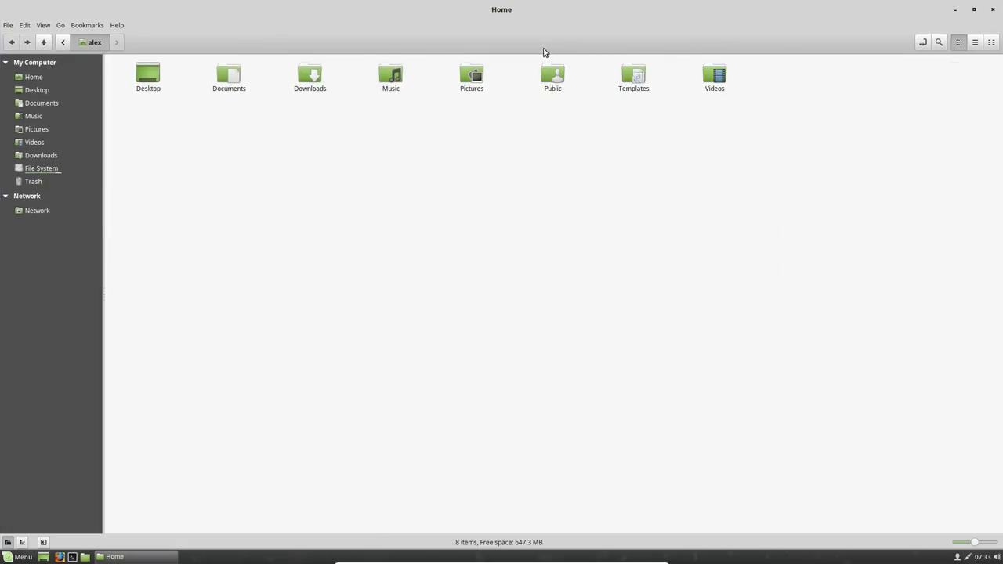
drag(535, 11, 519, 63)
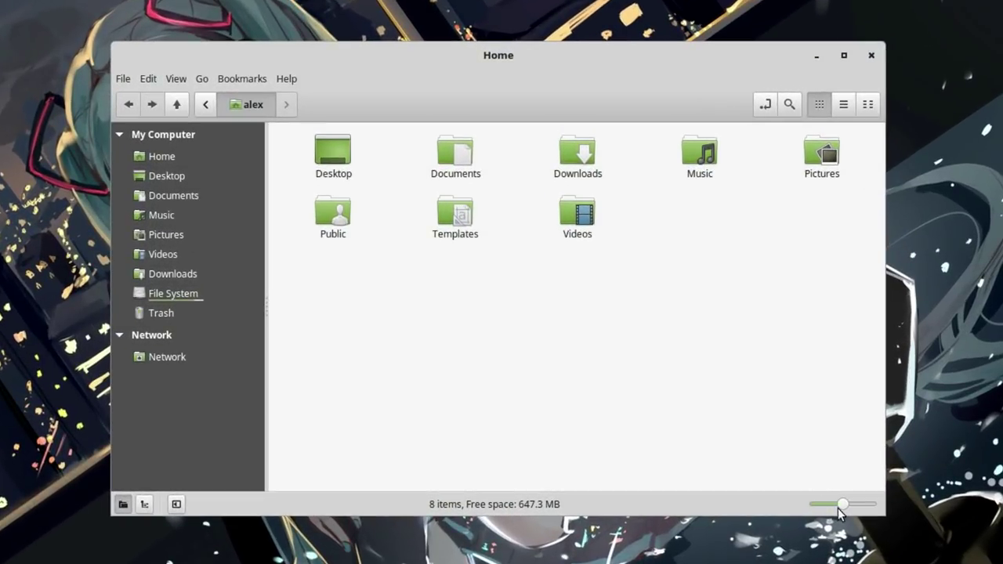
Try List View with larger rows, then settle on Compact View with medium icons.
mouse_move(841, 507)
mouse_down()
mouse_move(814, 504)
mouse_move(873, 507)
mouse_move(841, 508)
mouse_up()
click(833, 109)
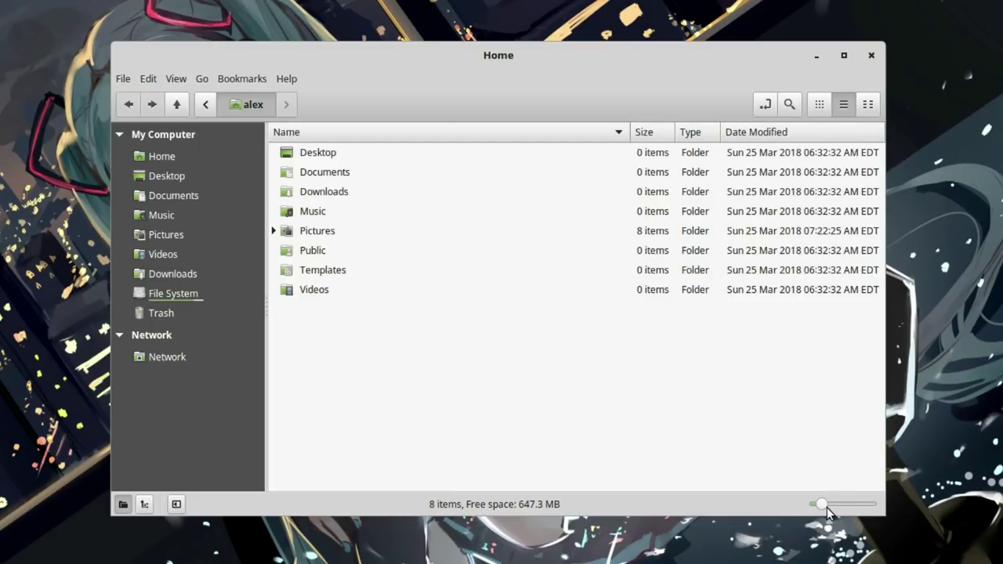
mouse_move(824, 506)
mouse_down()
mouse_move(881, 508)
mouse_move(832, 506)
mouse_up()
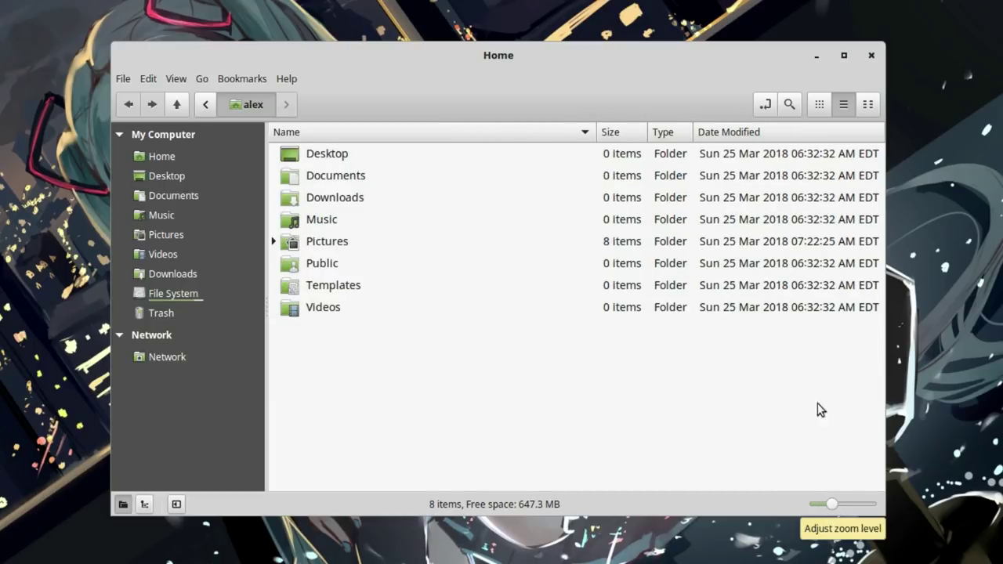
click(868, 106)
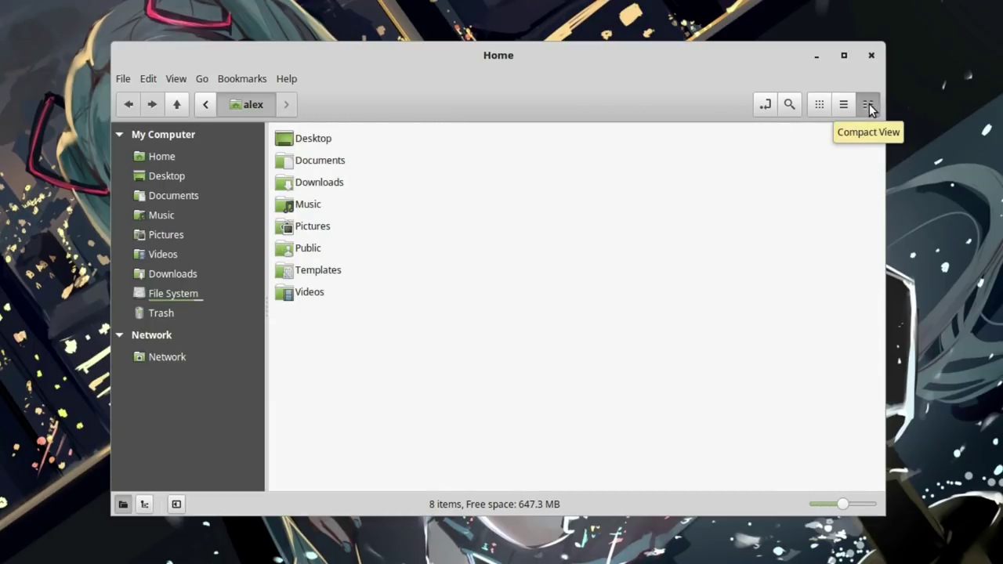
mouse_move(843, 507)
mouse_down()
mouse_move(870, 506)
mouse_move(856, 509)
mouse_up()
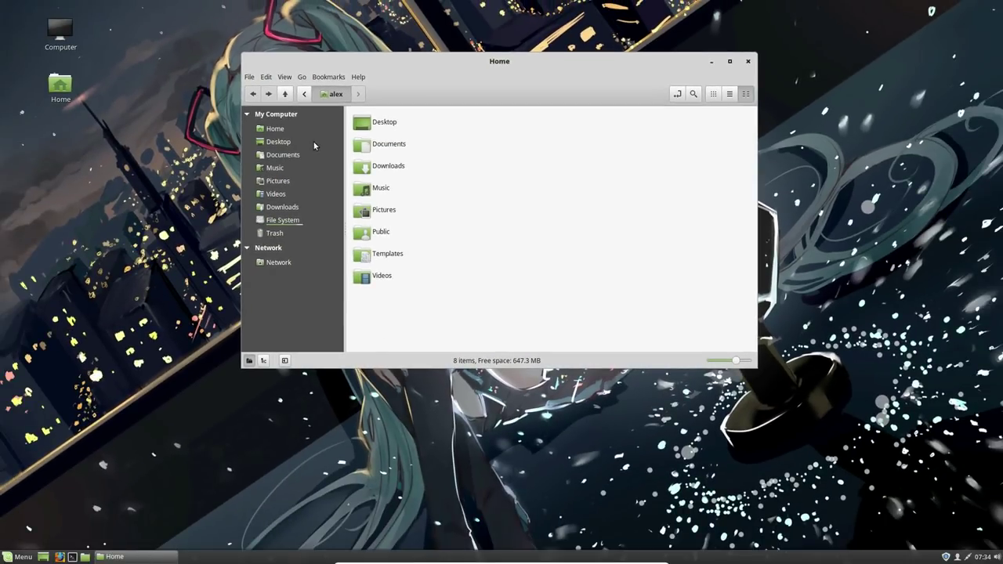
View Nemo's version in Help > About, then close the dialog.
click(359, 77)
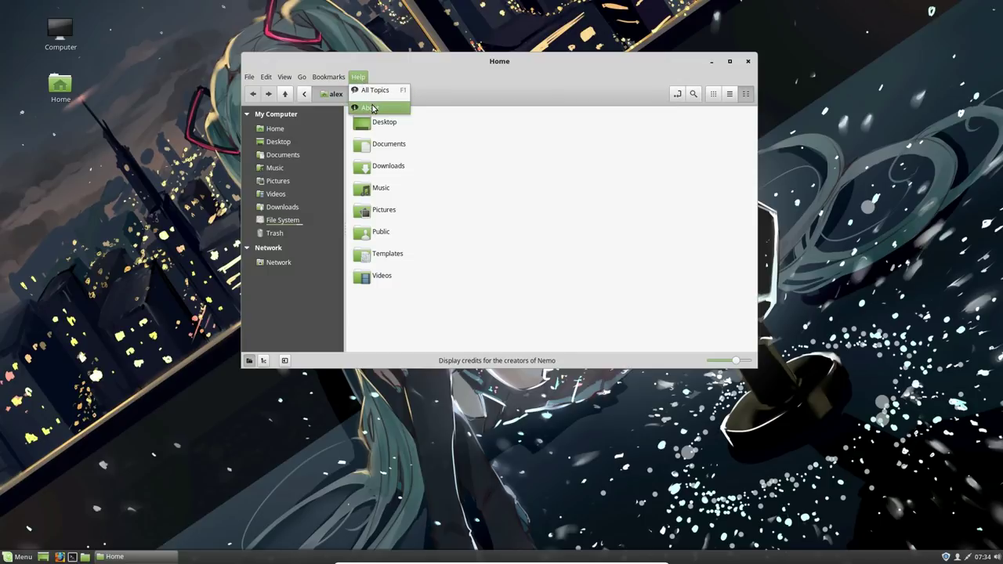
click(368, 102)
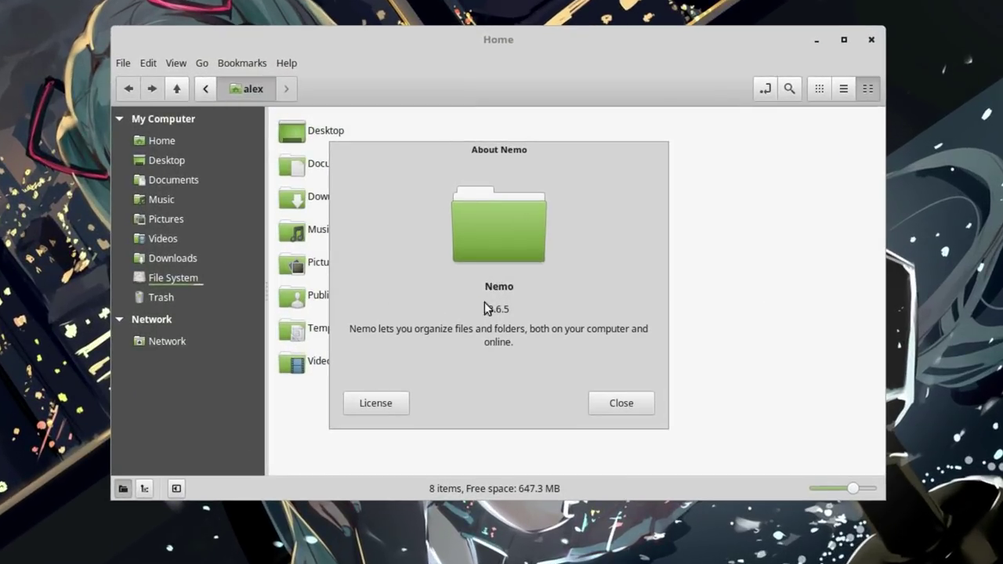
drag(493, 256, 552, 273)
click(623, 402)
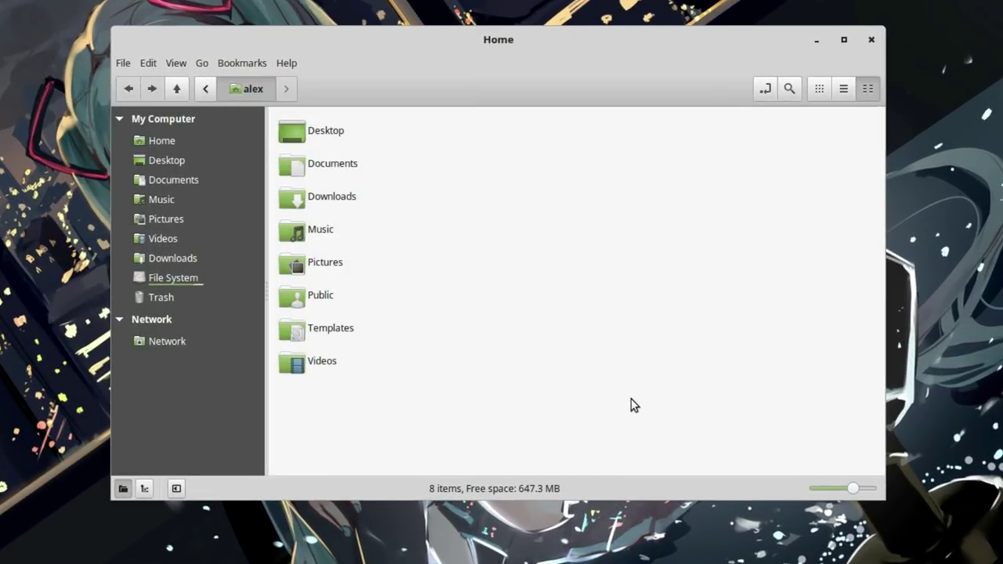
Close Nemo, open a Terminal with larger text, and run uname -r showing 4.10.0-38-generic.
key(ctrl+w)
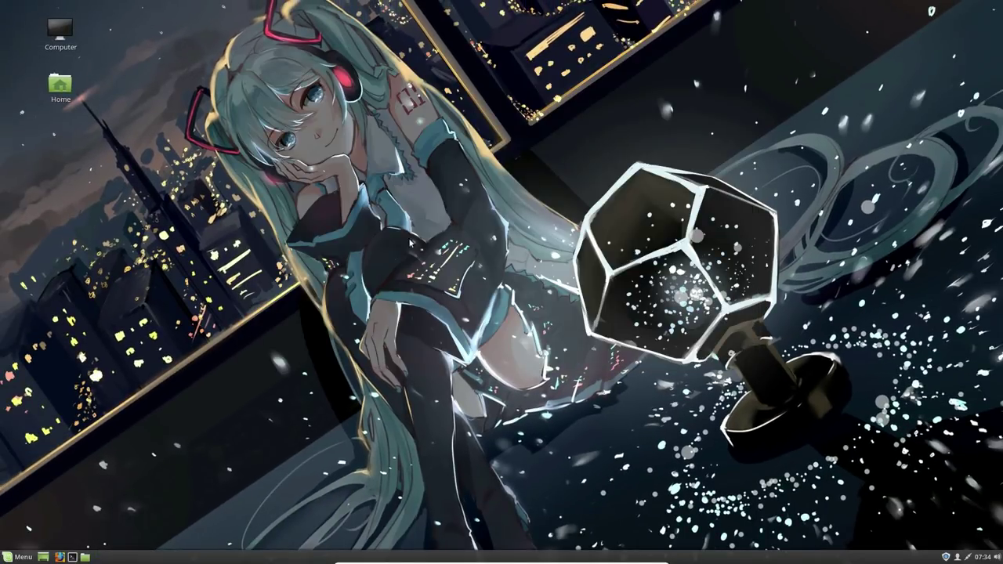
click(72, 555)
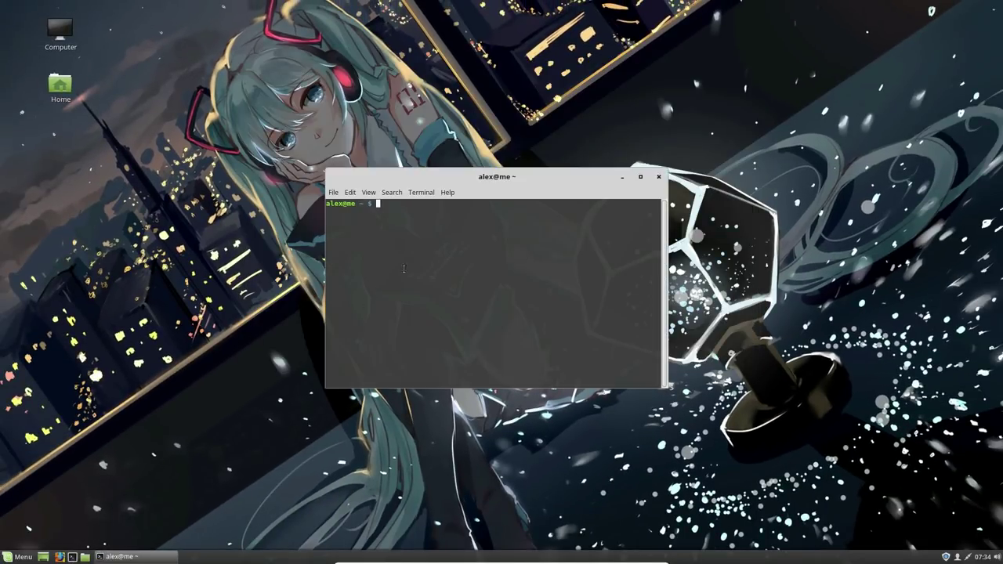
key(ctrl+plus)
key(ctrl+plus)
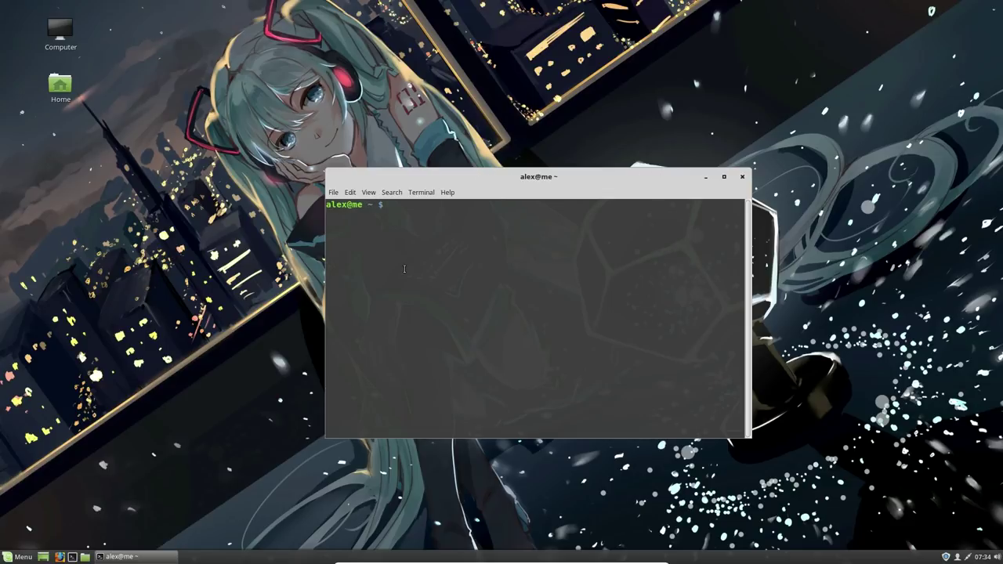
text(uname -r)
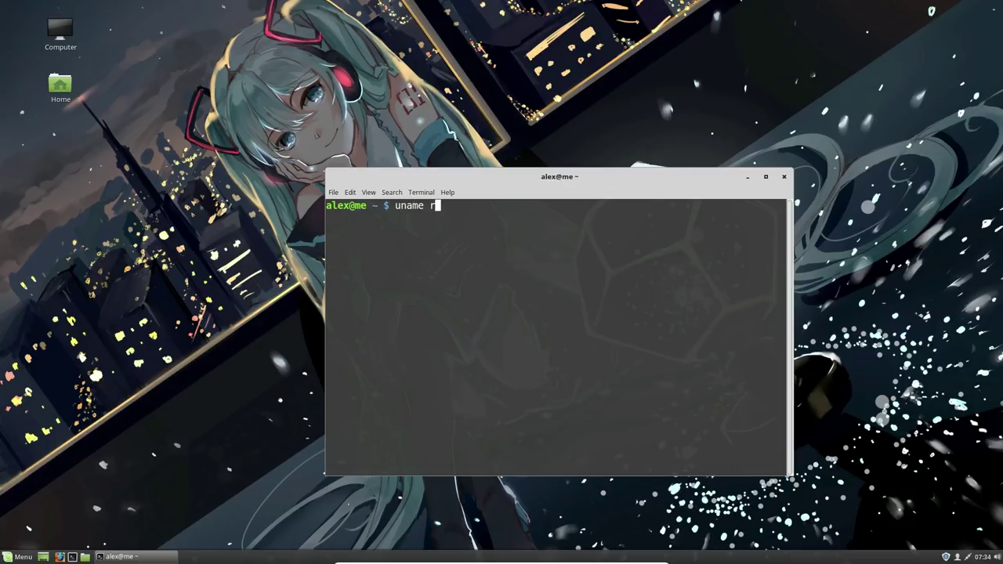
key(Return)
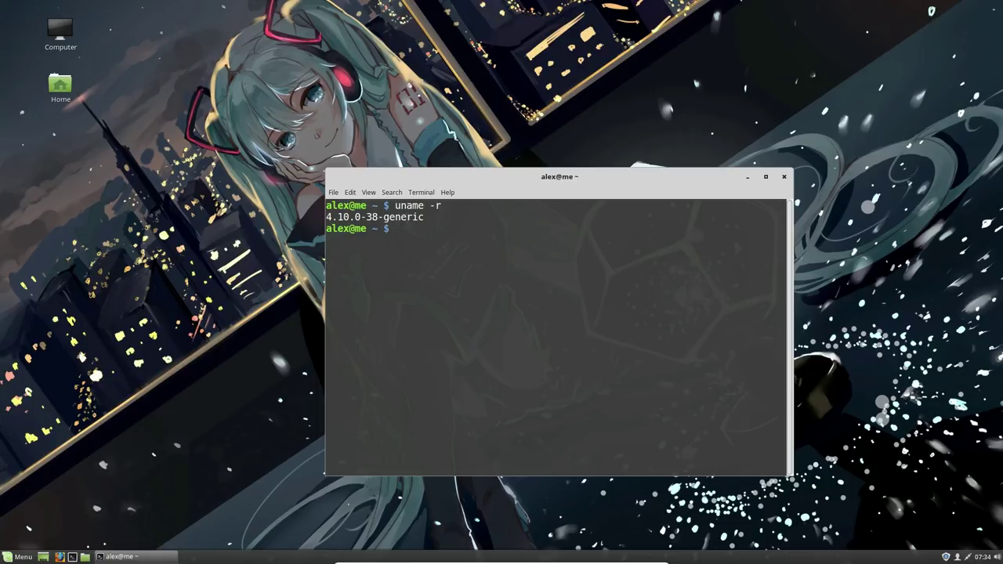
Check GNOME Terminal version 3.18.3 in Help > About, then exit the terminal.
click(447, 194)
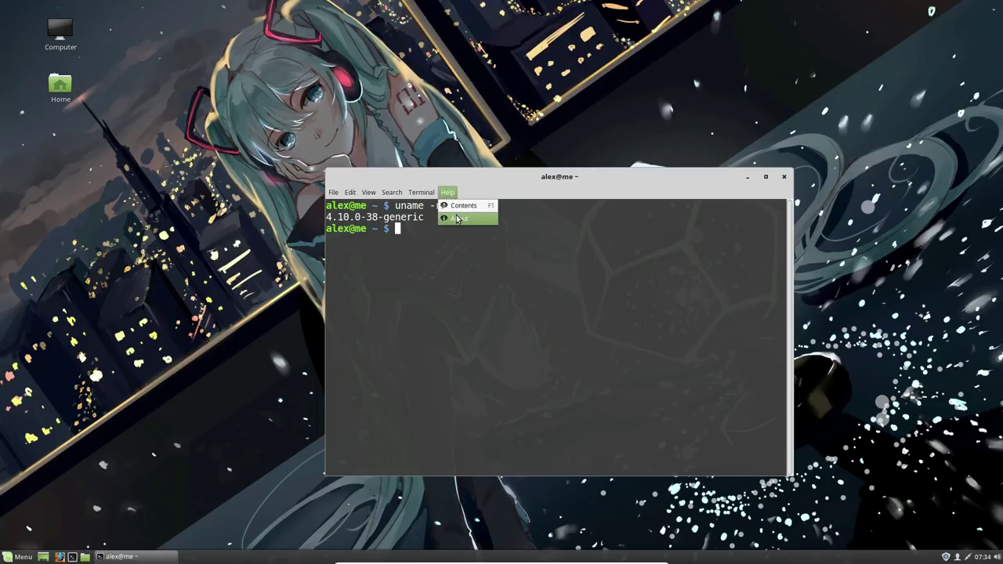
click(457, 218)
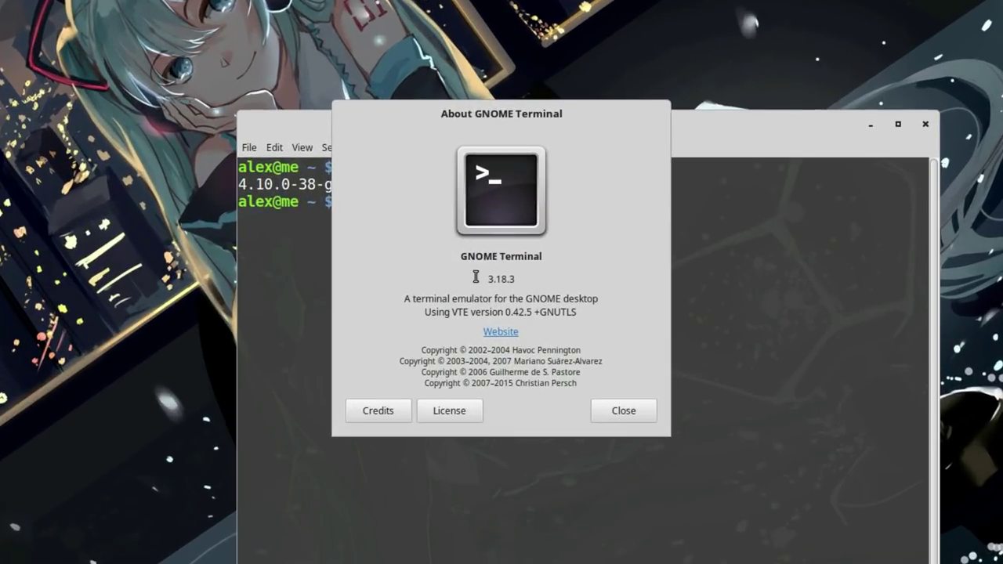
drag(495, 280, 545, 284)
click(626, 419)
text(exit)
key(Return)
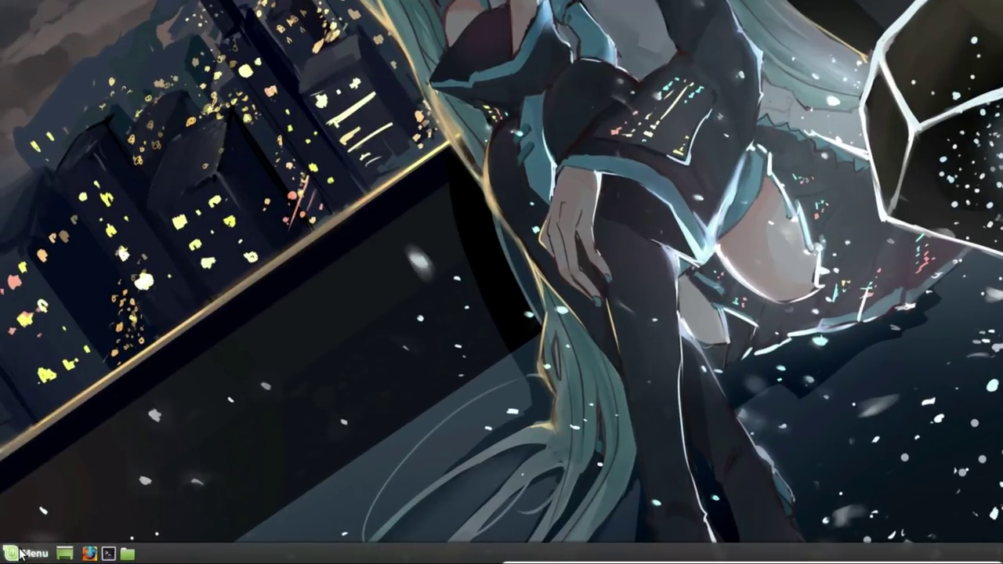
Launch System Settings from its favourite icon in the Cinnamon Menu.
click(19, 557)
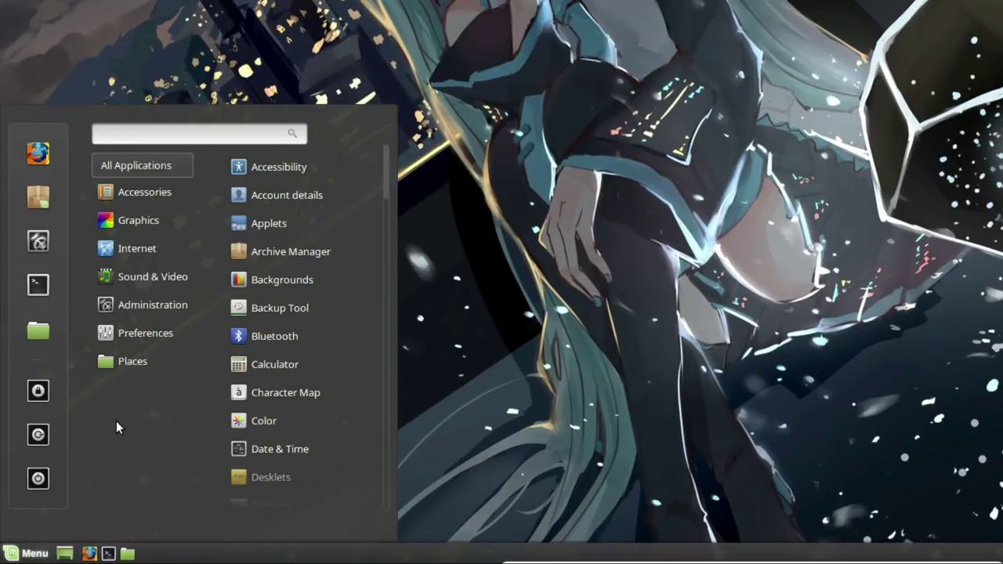
mouse_move(141, 290)
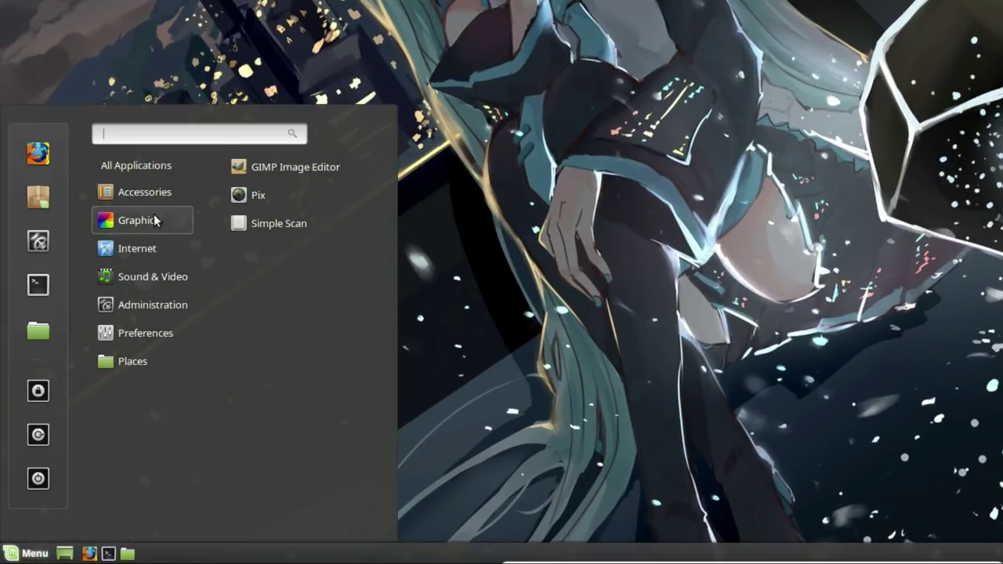
mouse_move(140, 203)
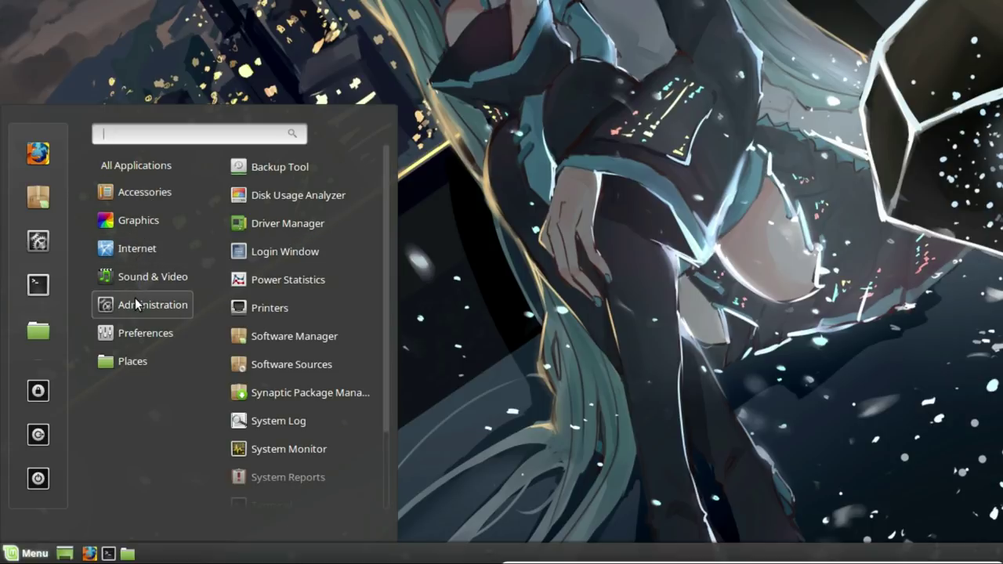
click(38, 241)
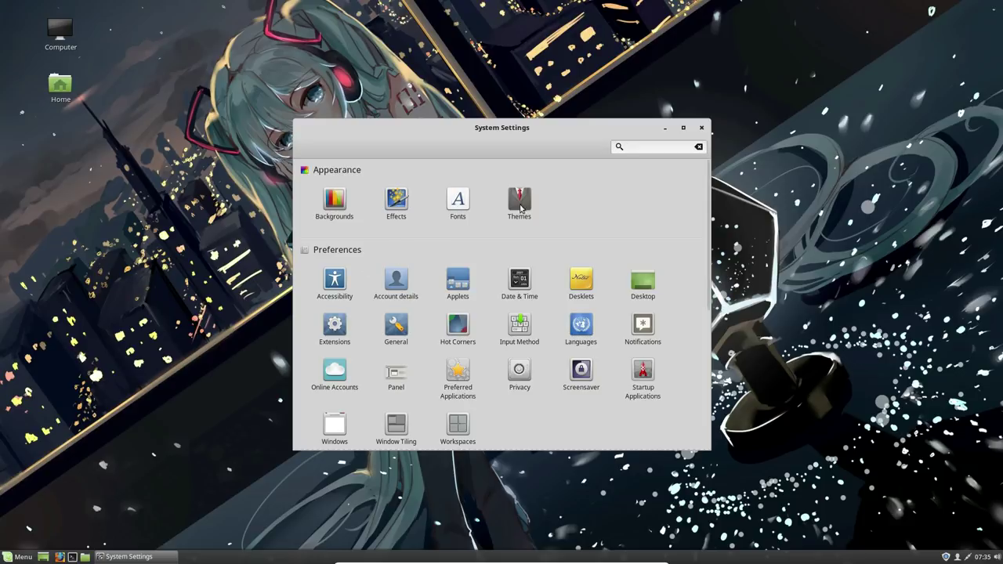
click(664, 127)
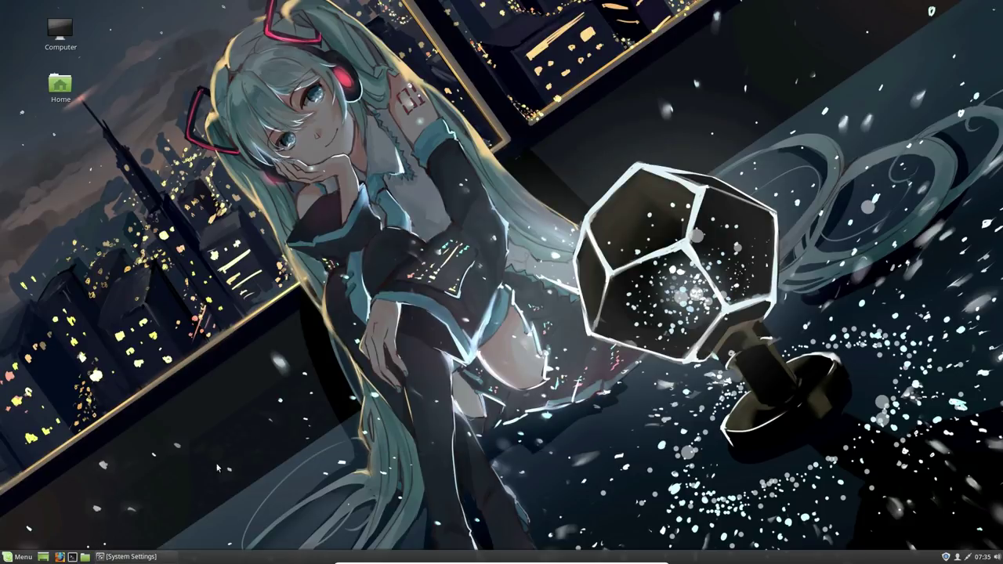
mouse_move(134, 558)
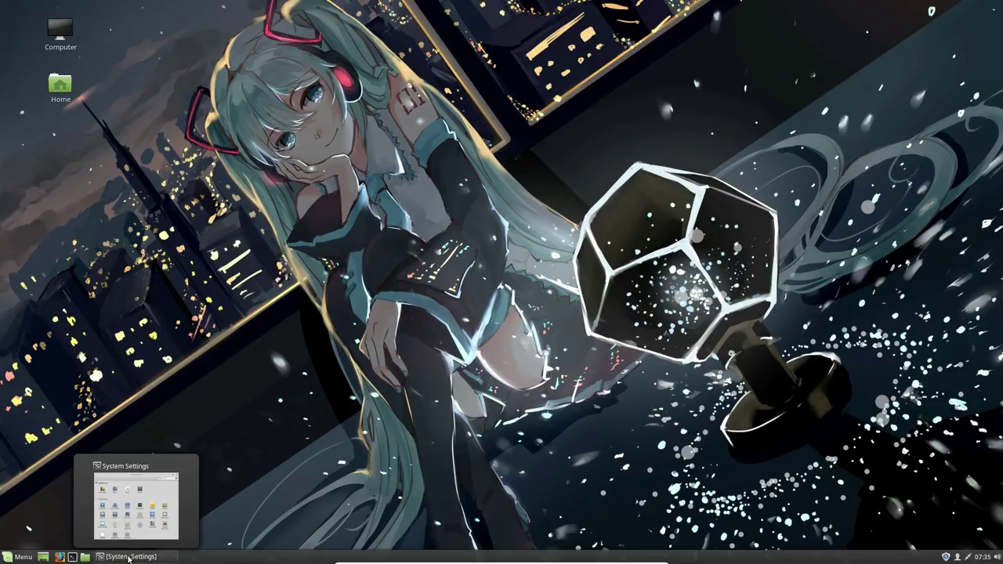
click(129, 557)
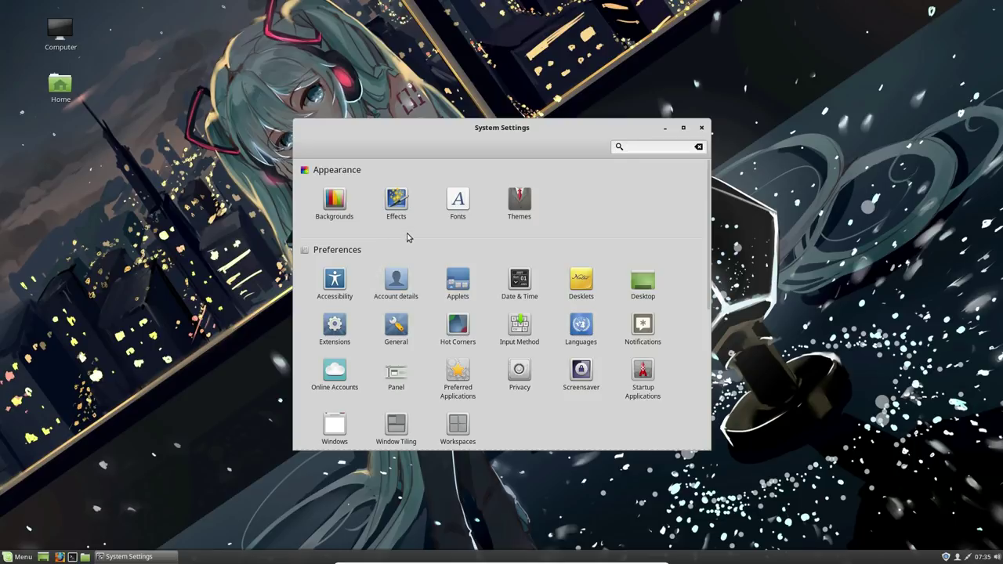
click(517, 205)
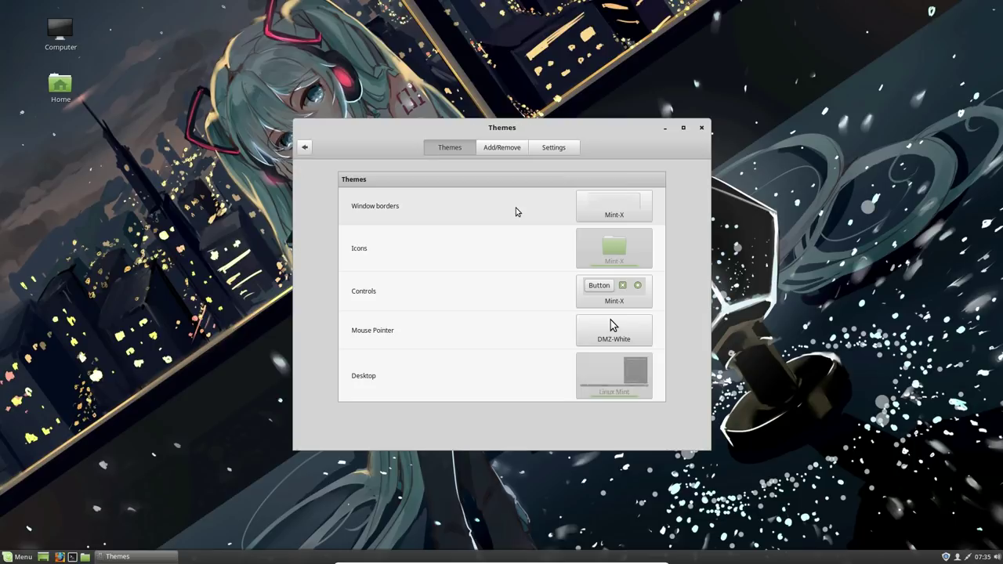
click(514, 151)
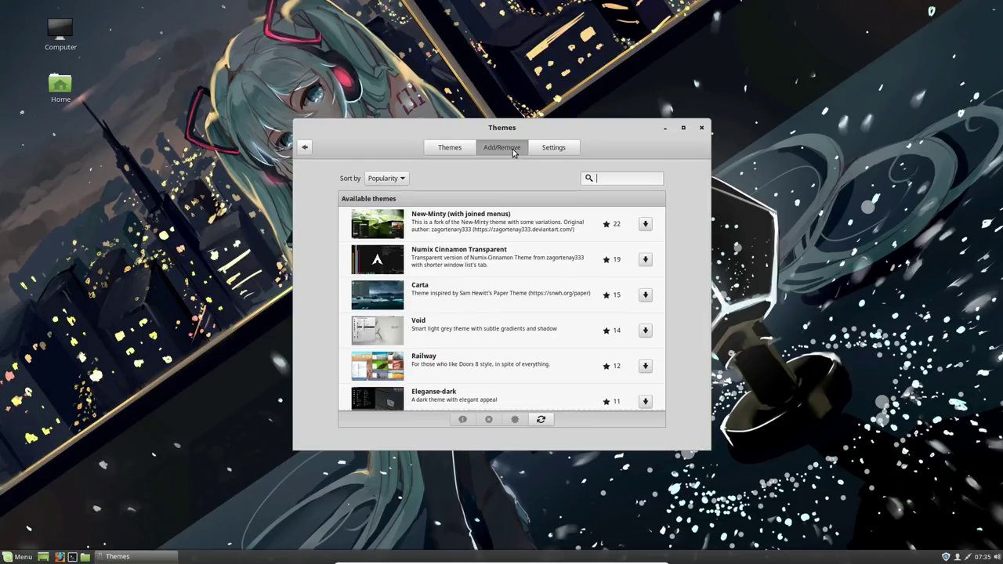
click(552, 150)
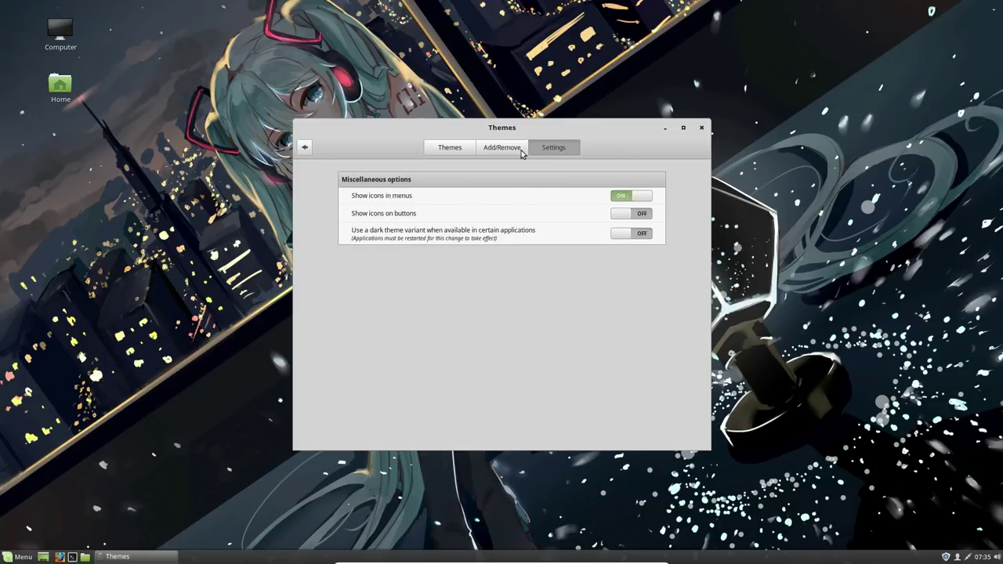
click(449, 151)
click(306, 149)
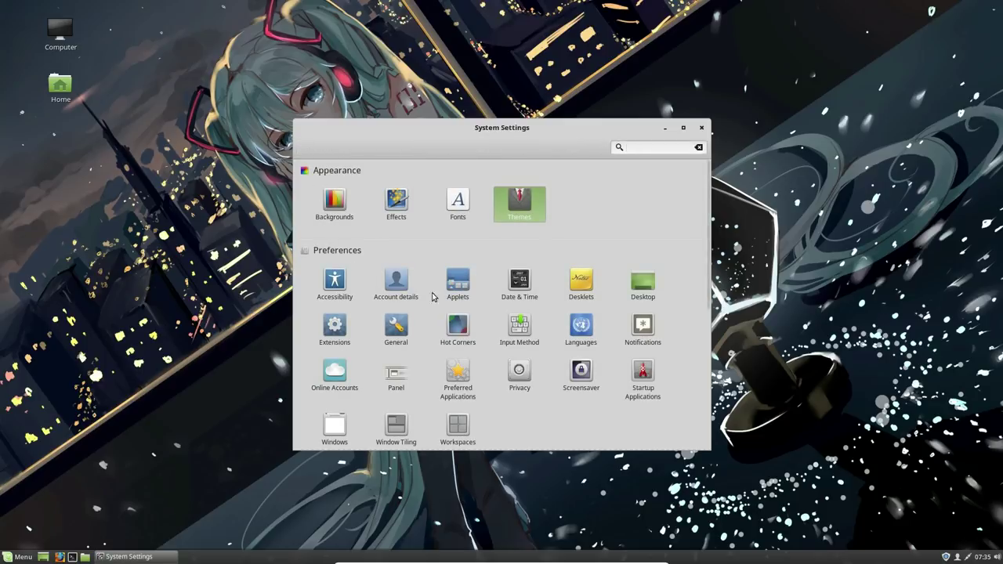
click(461, 288)
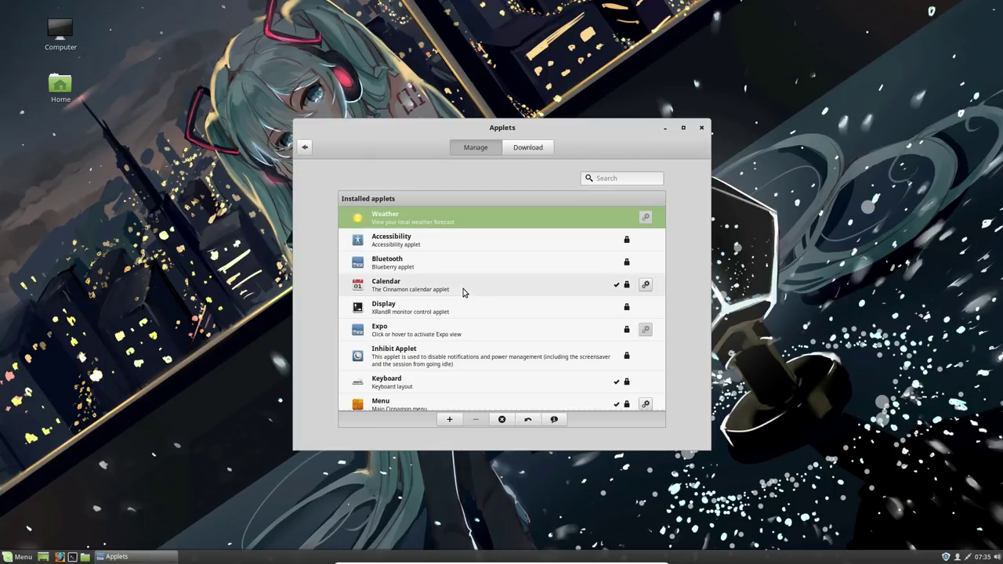
scroll(490, 284, down, 3)
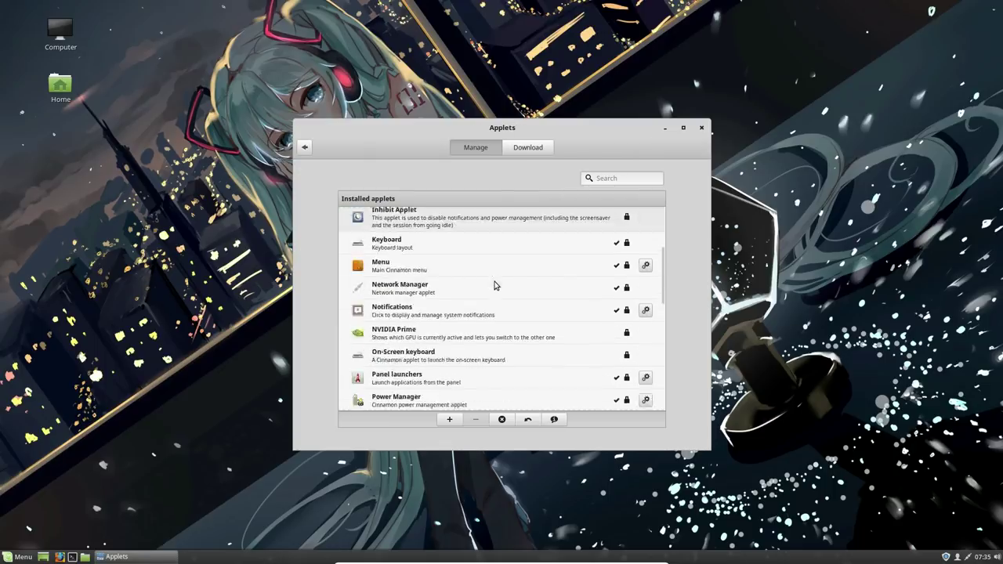
scroll(497, 282, down, 3)
click(526, 149)
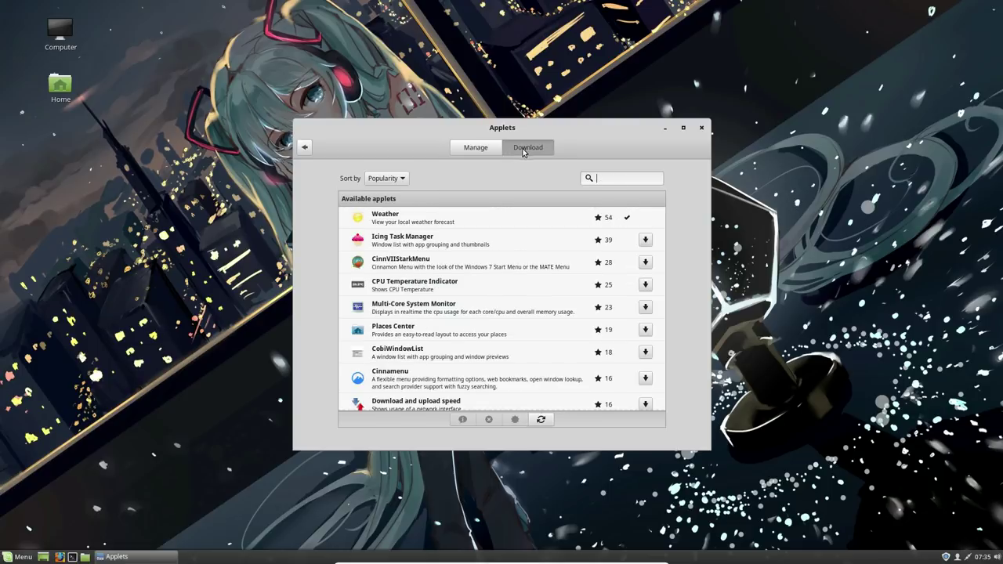
click(305, 148)
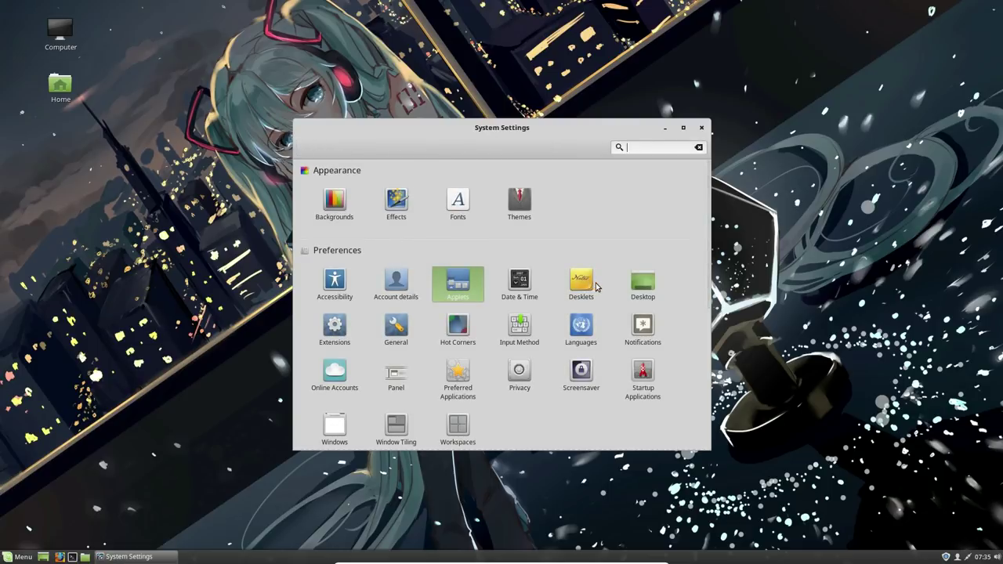
Turn off the Mounted volumes and Network desktop icons, keeping only Computer and Home.
click(641, 293)
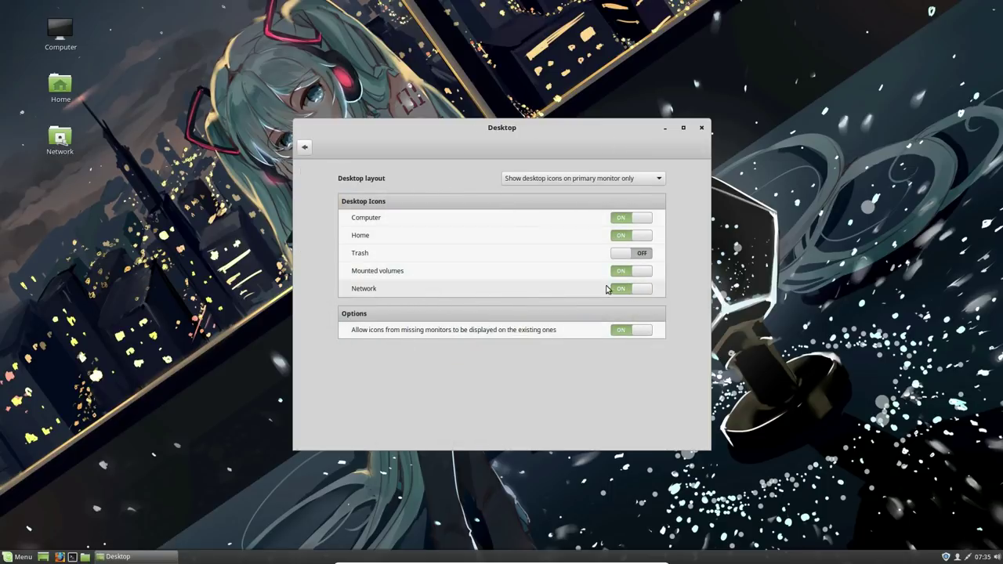
click(635, 292)
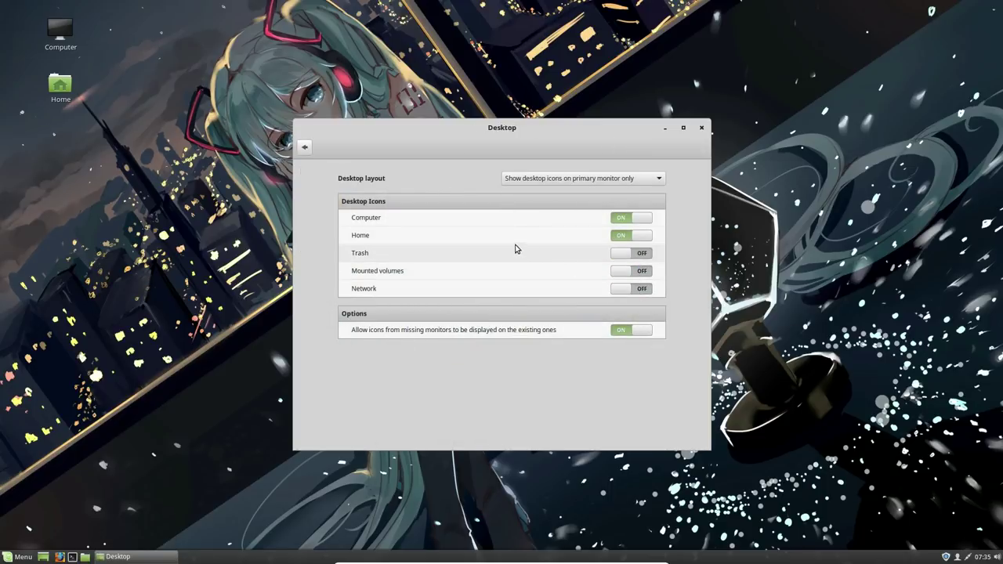
click(305, 147)
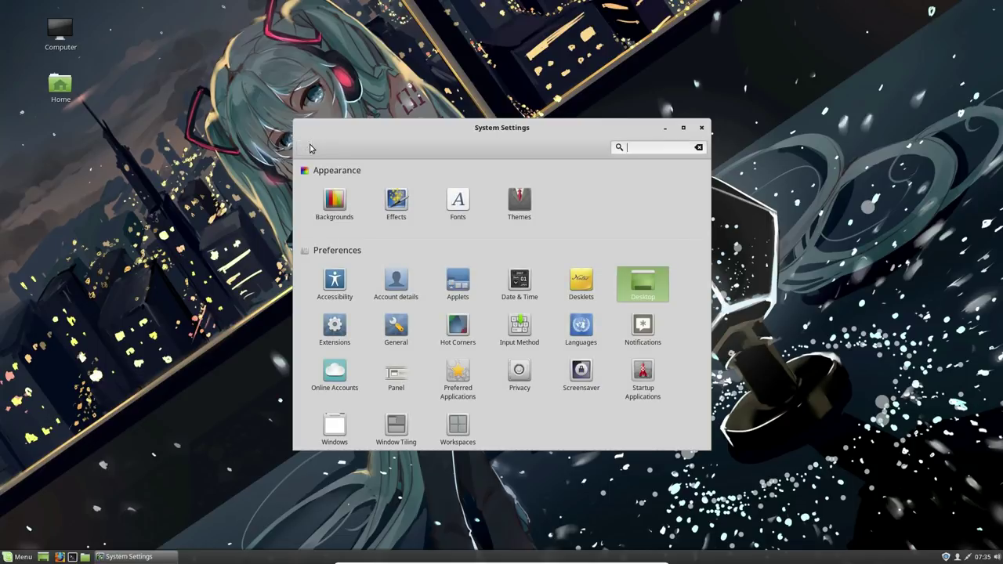
click(334, 326)
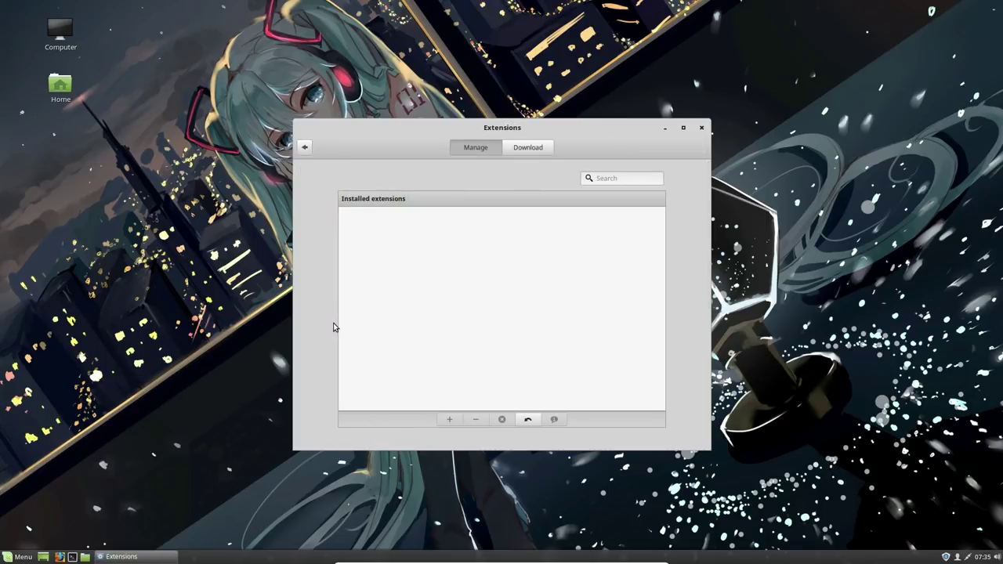
click(545, 149)
click(570, 330)
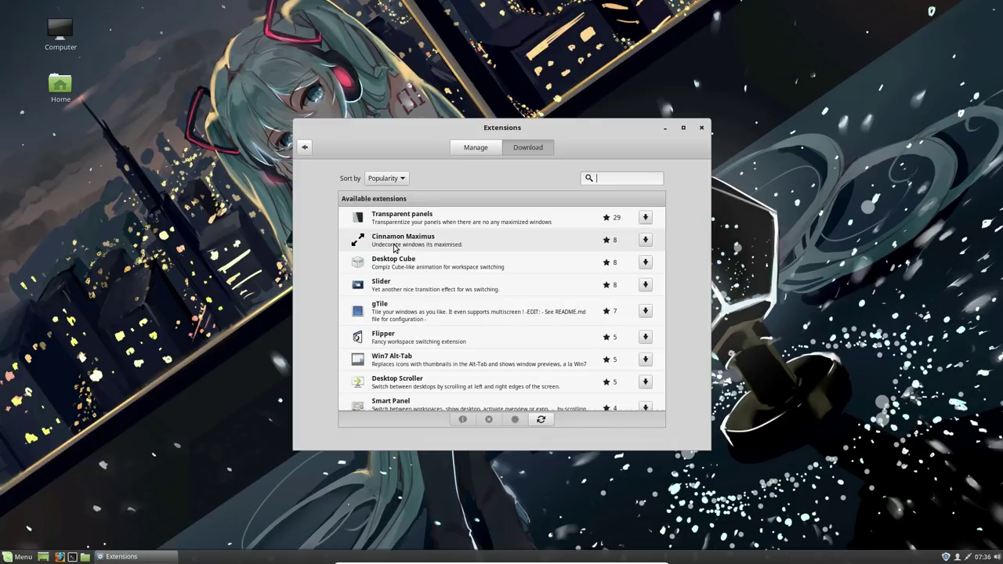
scroll(395, 248, down, 5)
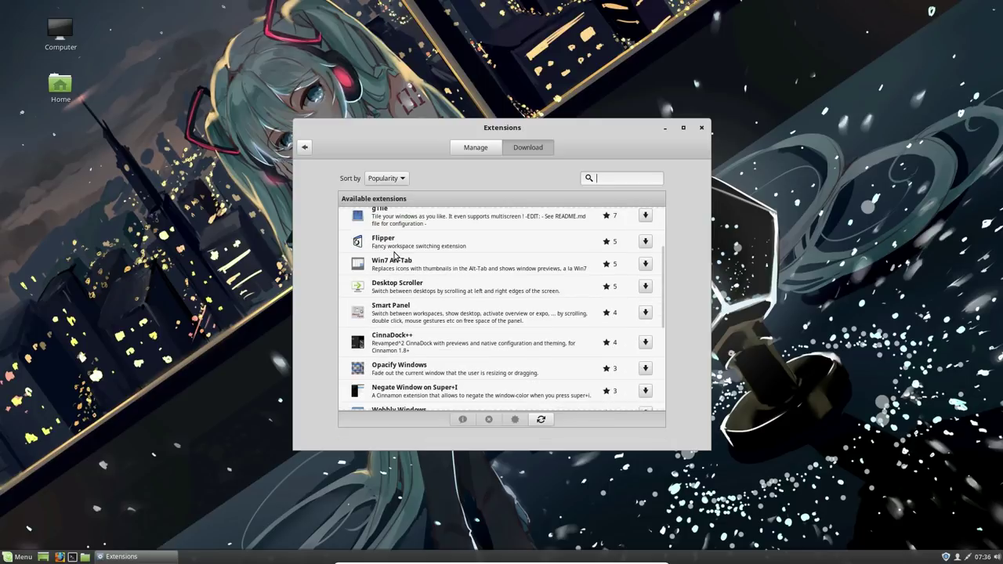
scroll(395, 255, up, 4)
scroll(395, 255, up, 3)
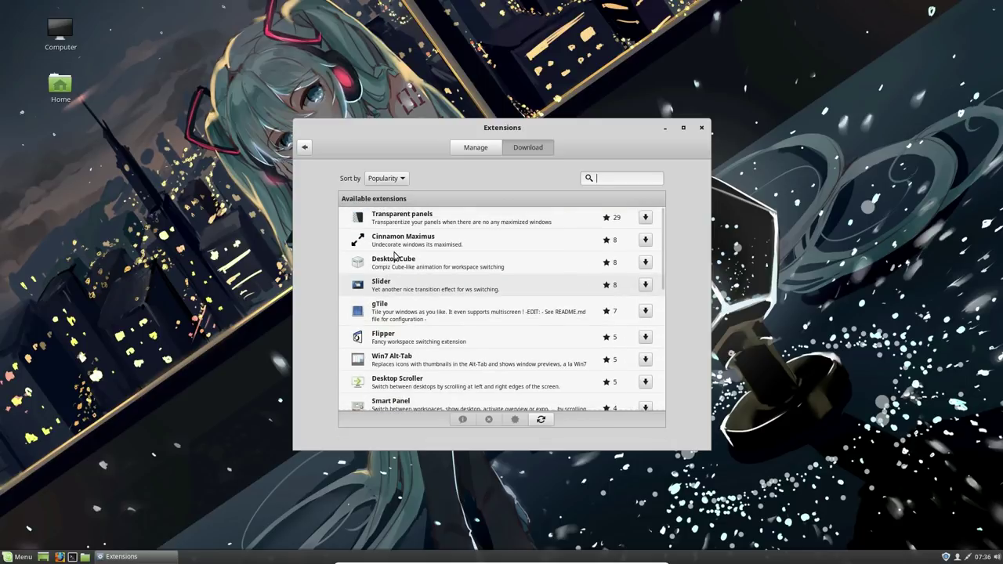
click(306, 148)
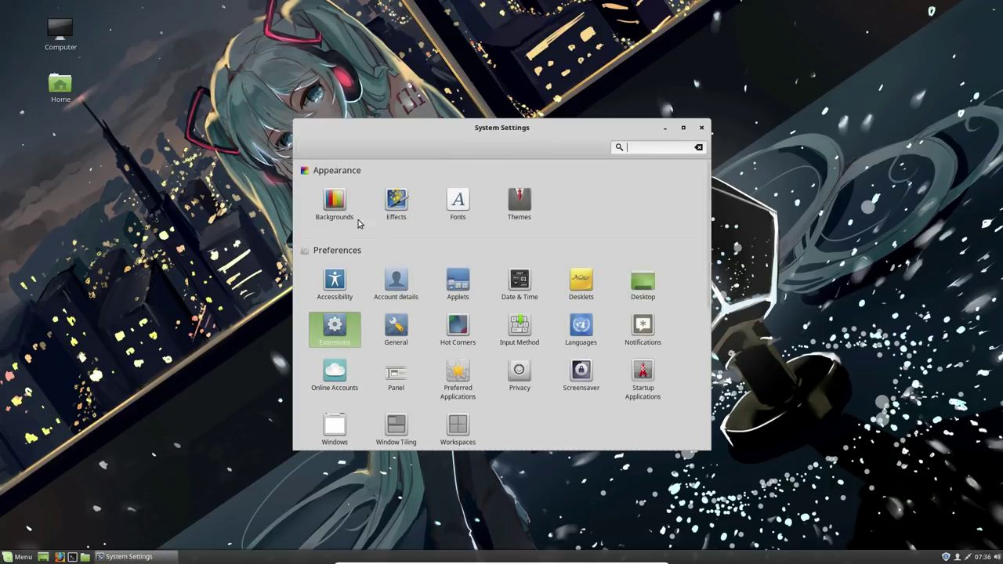
Set the top-left hot corner to Show all workspaces with Hover enabled.
click(457, 327)
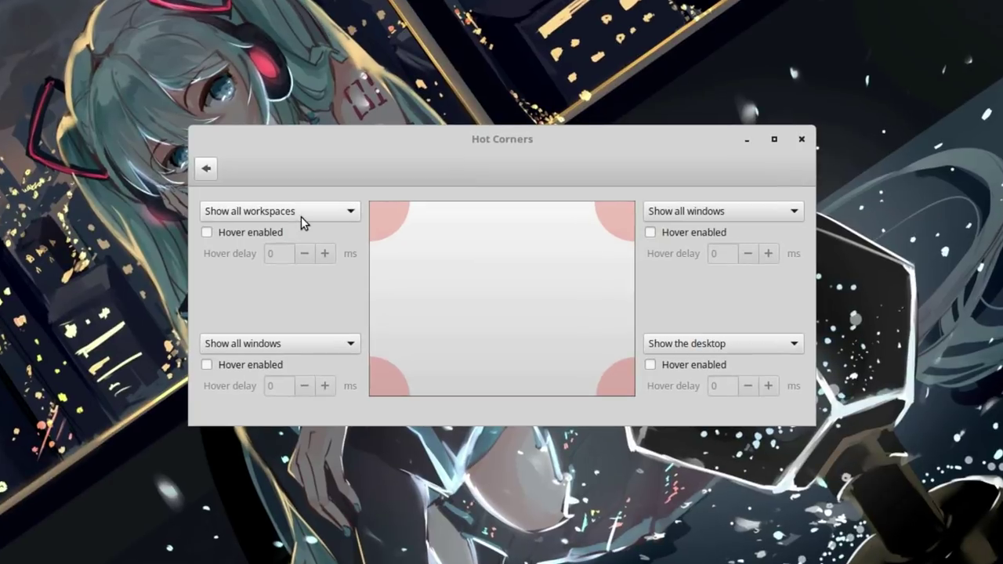
click(367, 176)
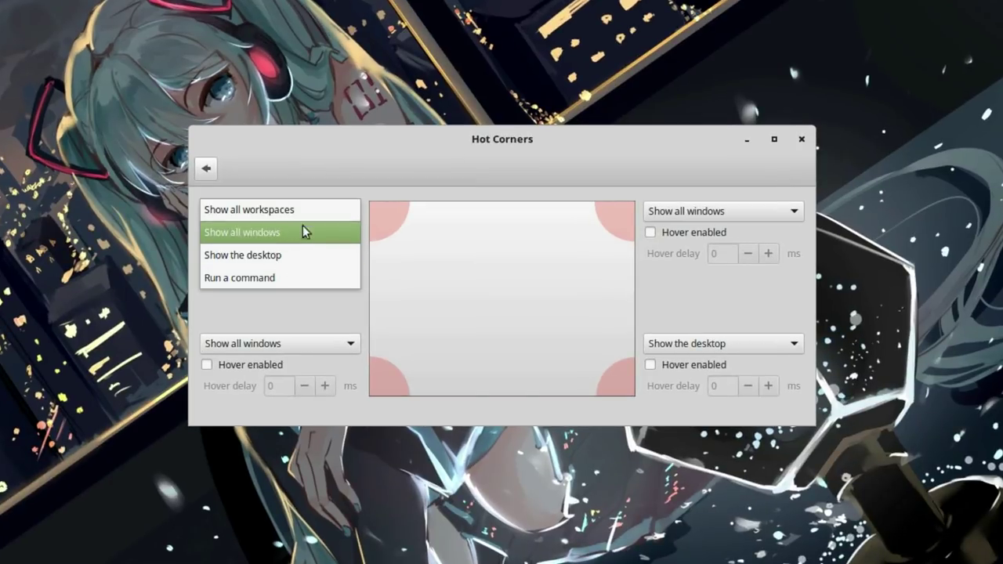
click(305, 208)
click(228, 233)
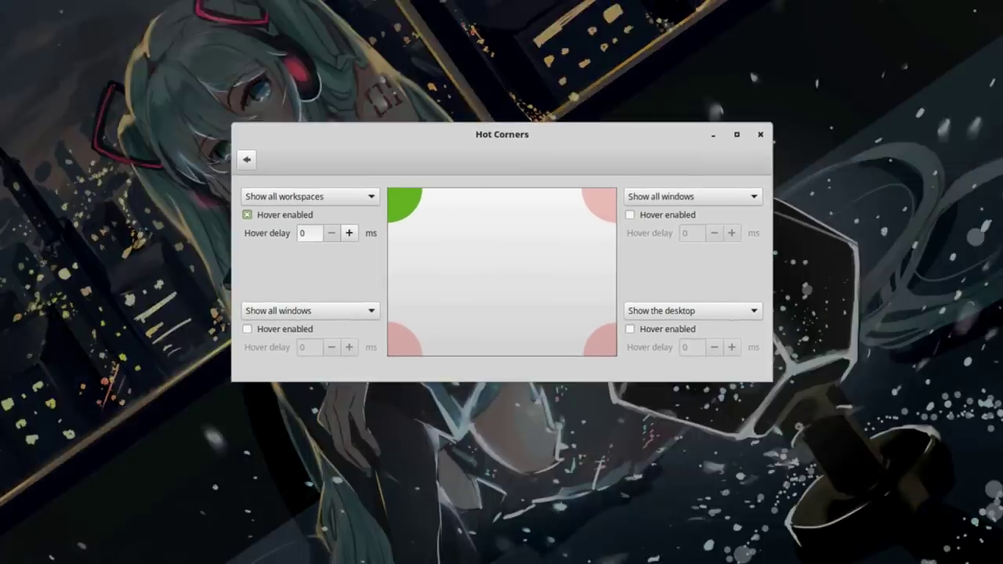
Test the hot corner: move Hot Corners to Workspace 2, add then remove two workspaces.
mouse_move(0, 0)
drag(235, 134, 609, 138)
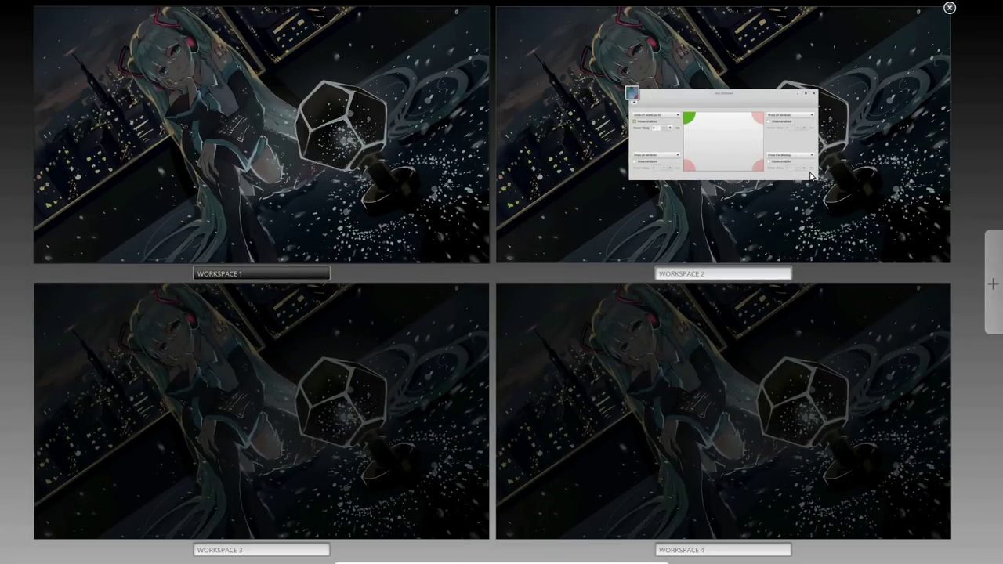
click(993, 285)
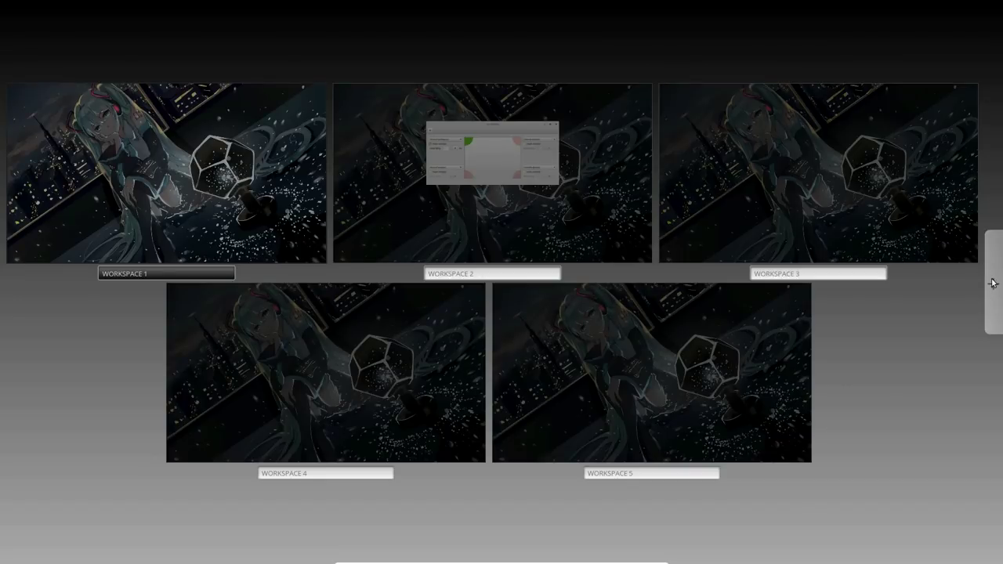
click(992, 284)
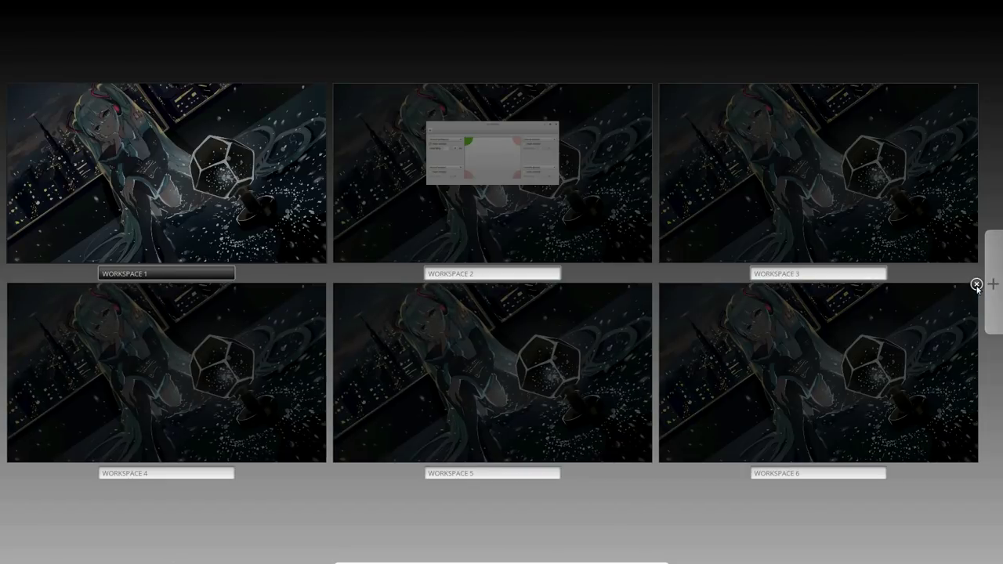
click(976, 284)
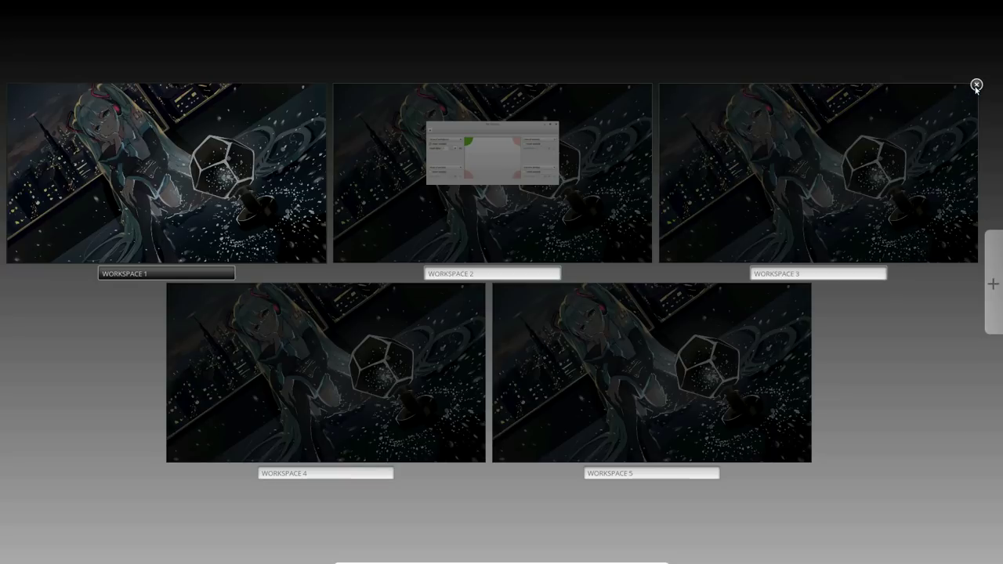
click(977, 84)
Move the Hot Corners window back to Workspace 1 and return to the settings overview.
click(706, 150)
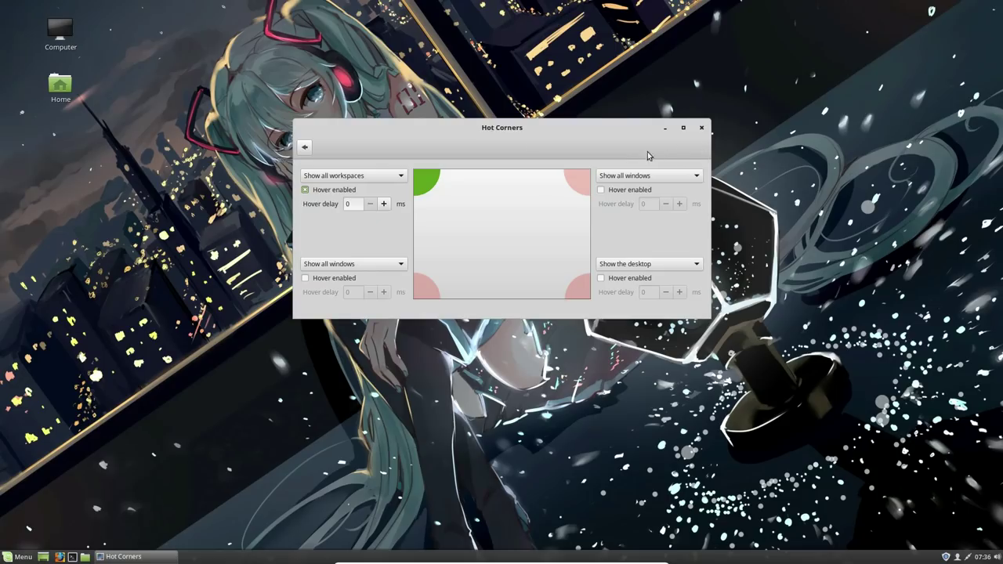
mouse_move(0, 0)
drag(655, 134, 296, 128)
click(307, 131)
click(306, 147)
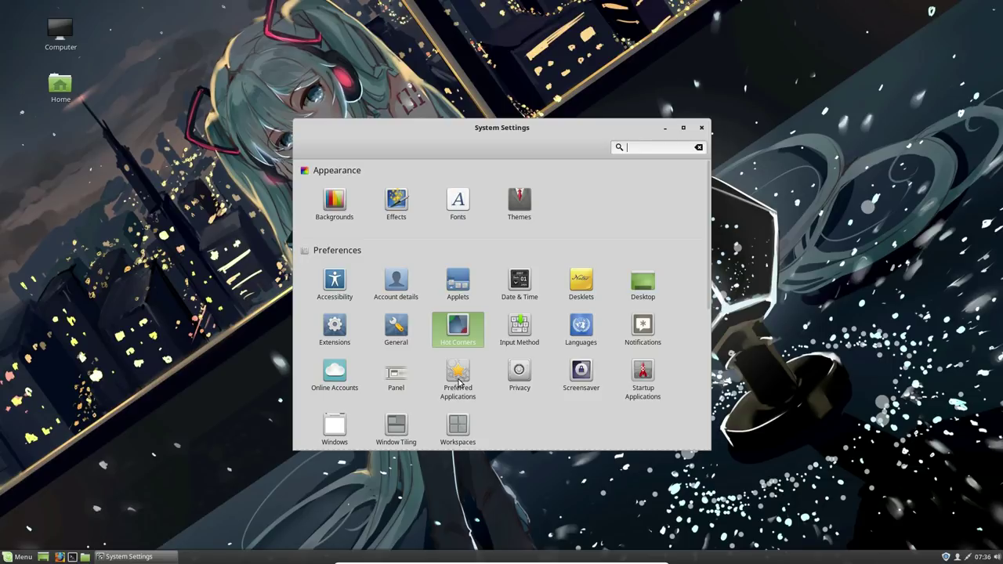
Look over the Documents choices in Preferred Applications without changing them, then close System Settings.
click(459, 379)
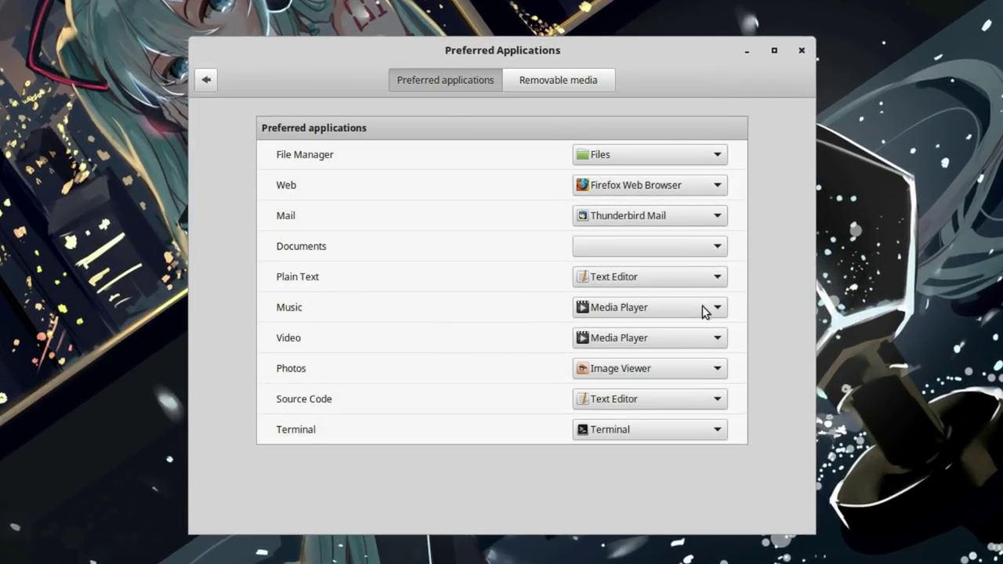
click(707, 259)
click(708, 253)
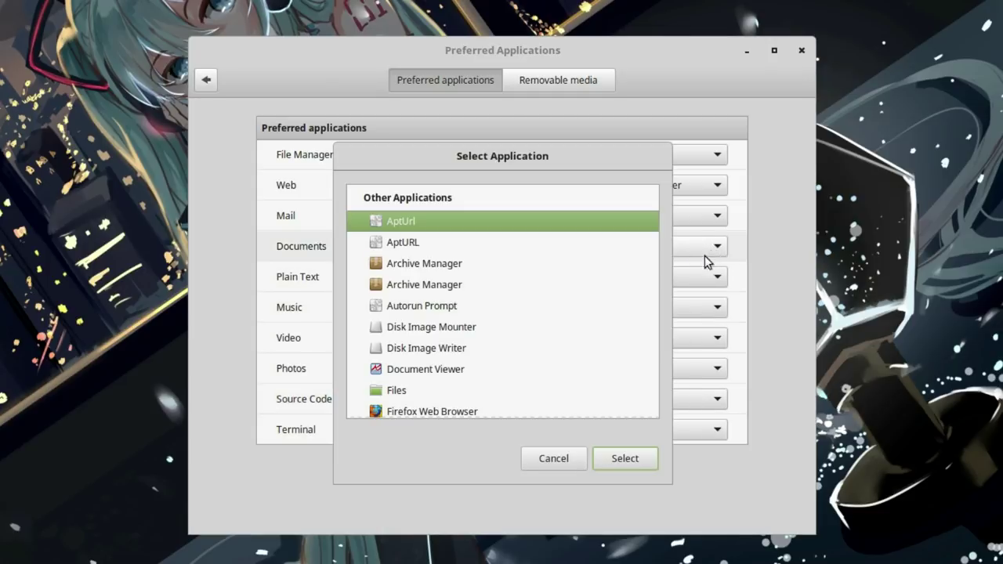
click(553, 458)
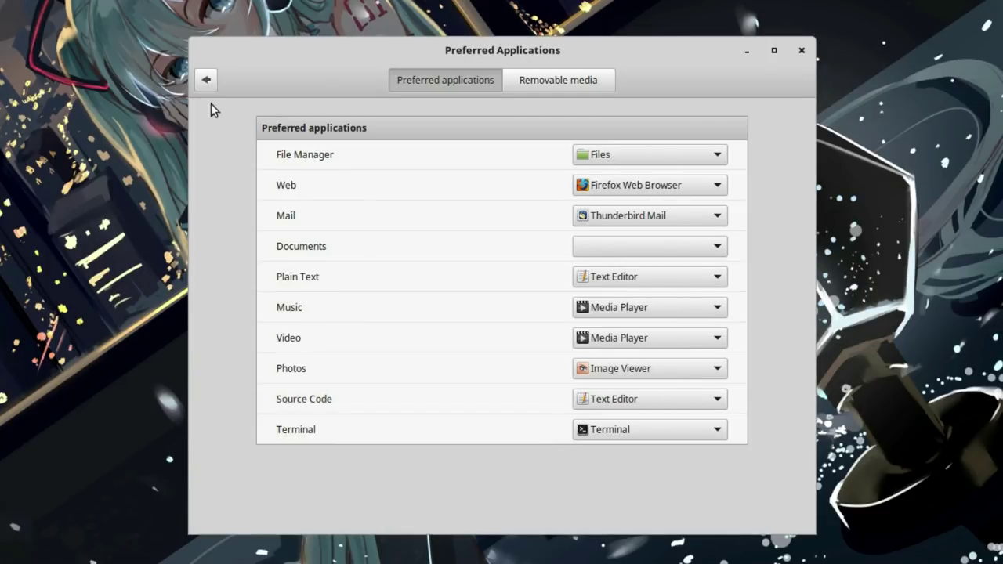
click(206, 80)
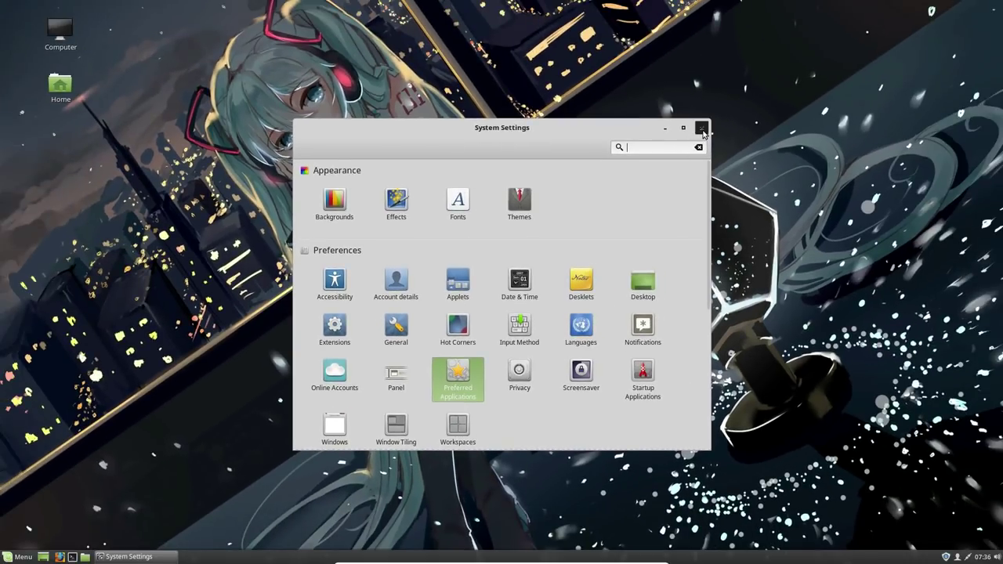
click(701, 129)
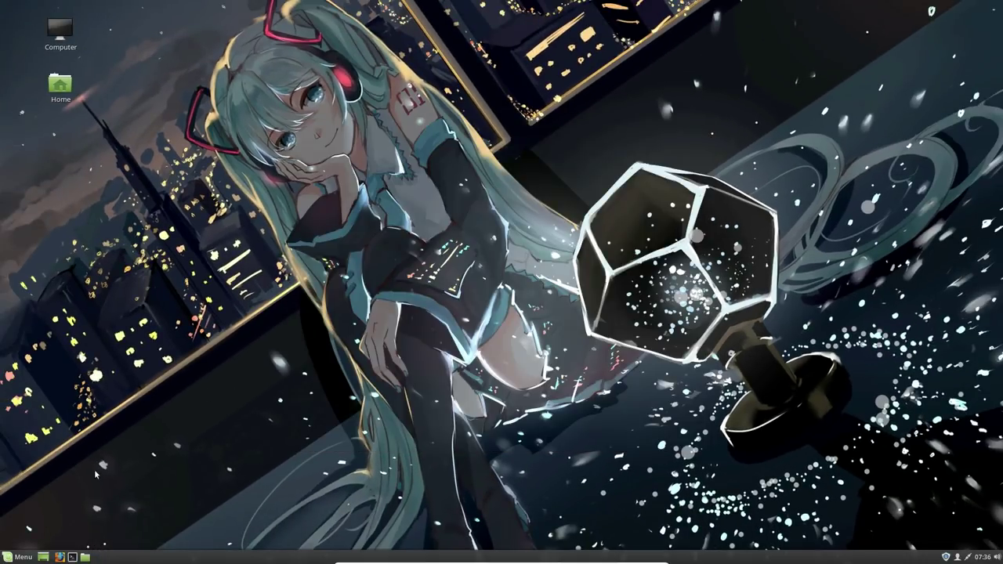
Launch Software Manager by searching 'soft' in the menu.
click(17, 558)
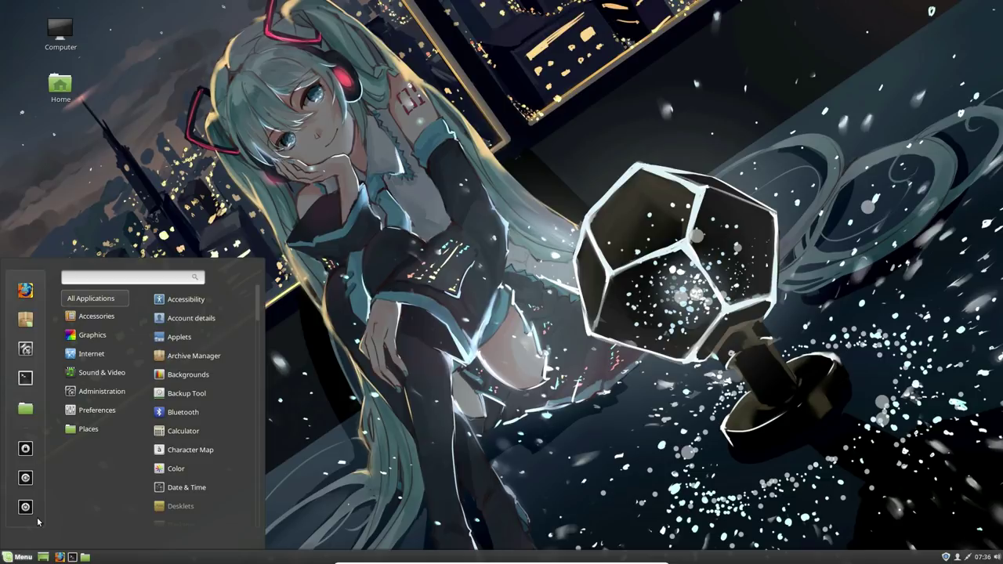
text(so)
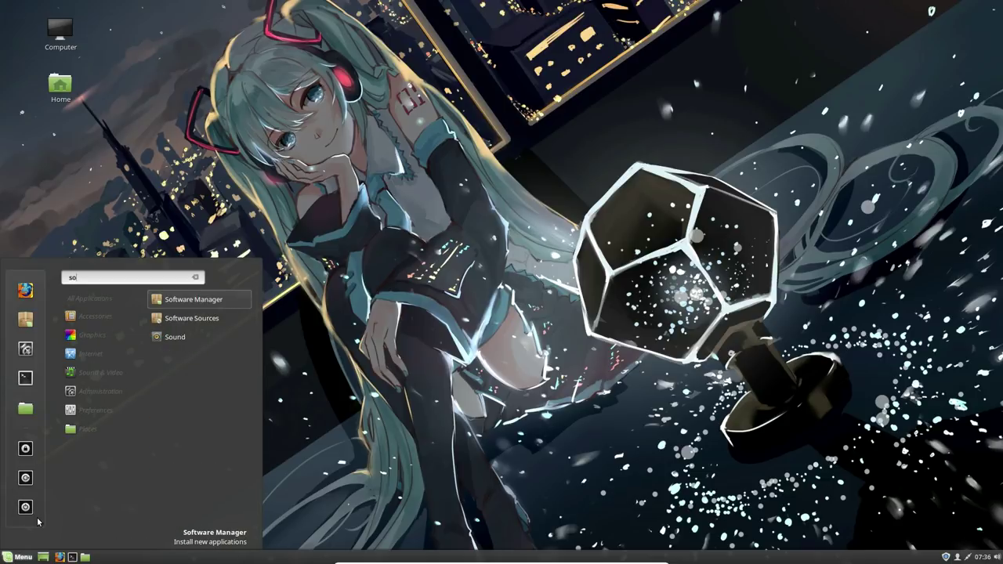
text(ft)
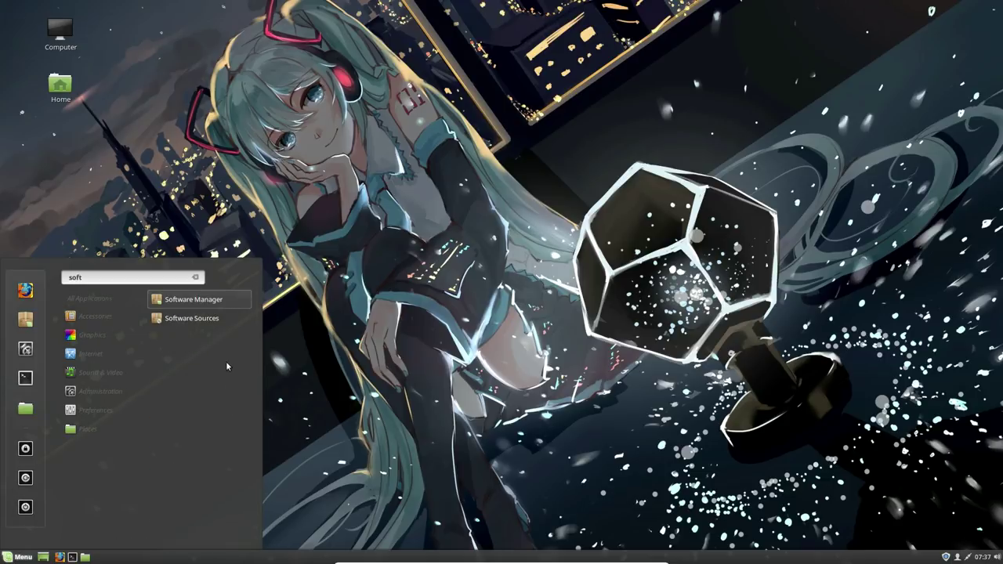
key(Return)
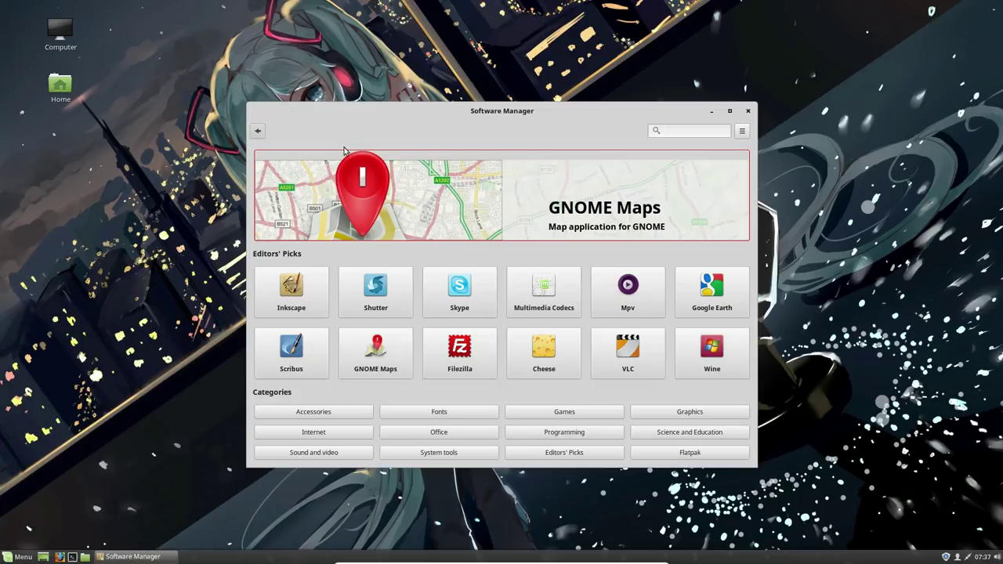
View Inkscape's details (version 0.91-7ubuntu2, 13MB download, 89MB disk) and return home.
click(290, 288)
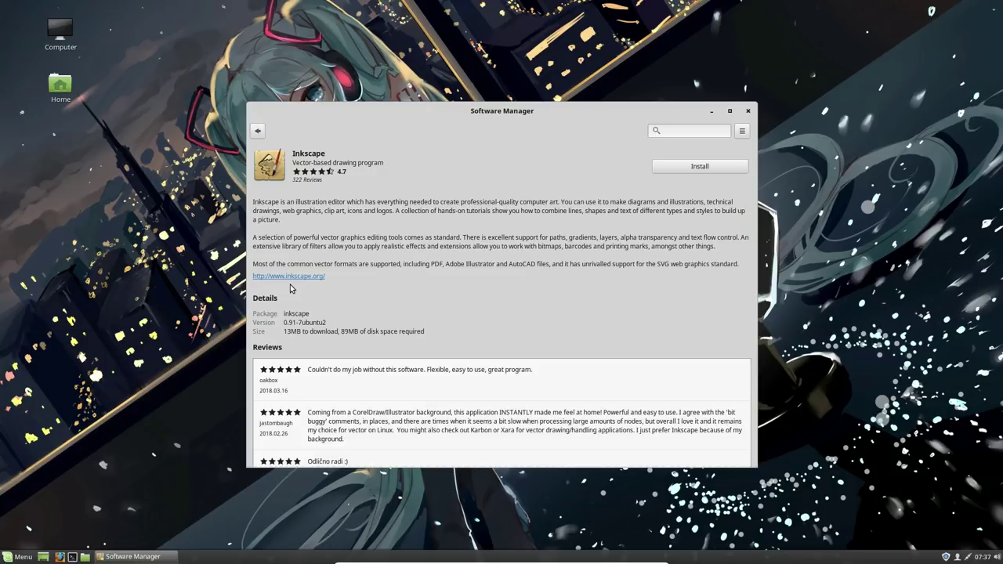
scroll(447, 231, down, 3)
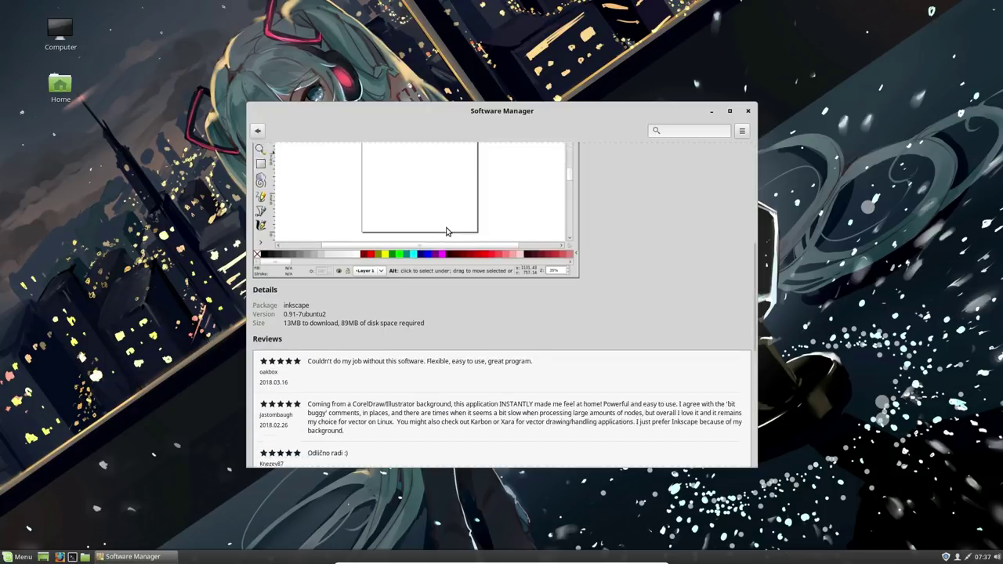
scroll(446, 231, up, 5)
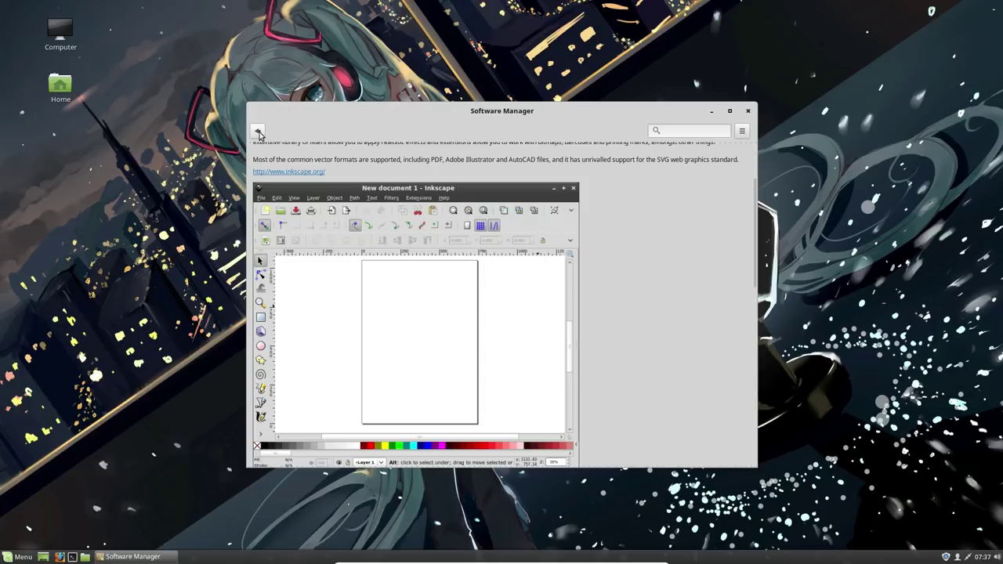
click(258, 131)
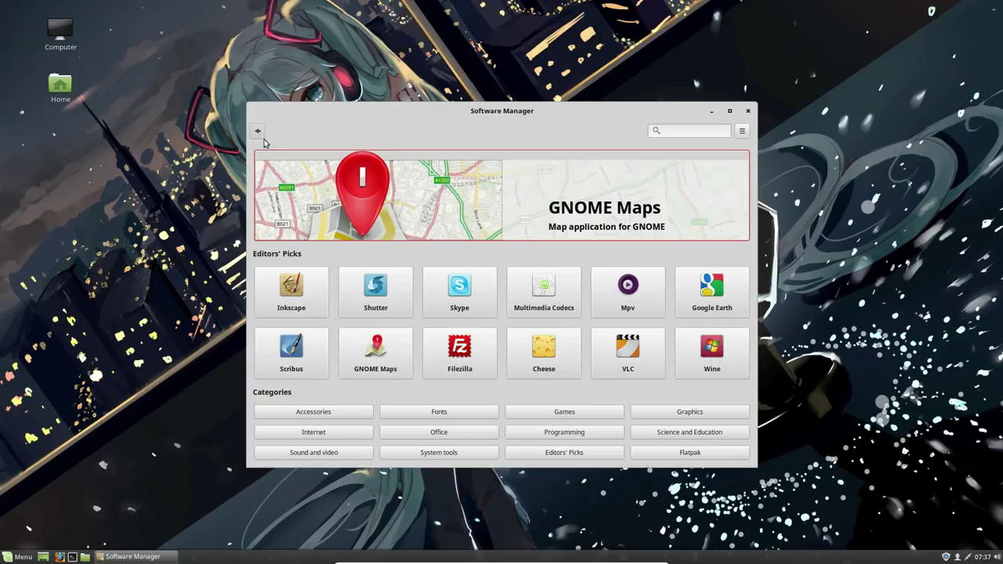
Find Unetbootin in the Accessories category and open its details page.
click(341, 412)
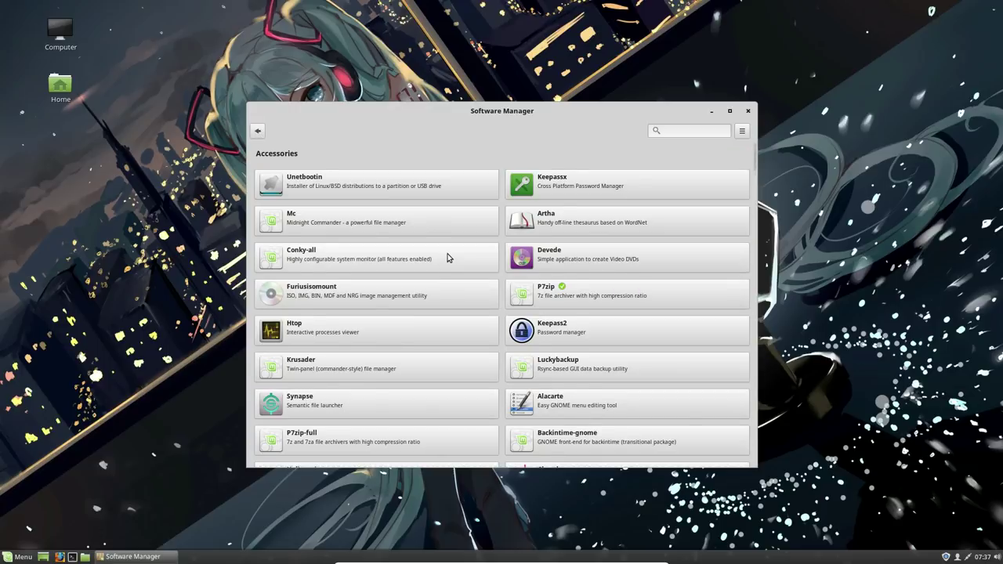
scroll(448, 266, down, 4)
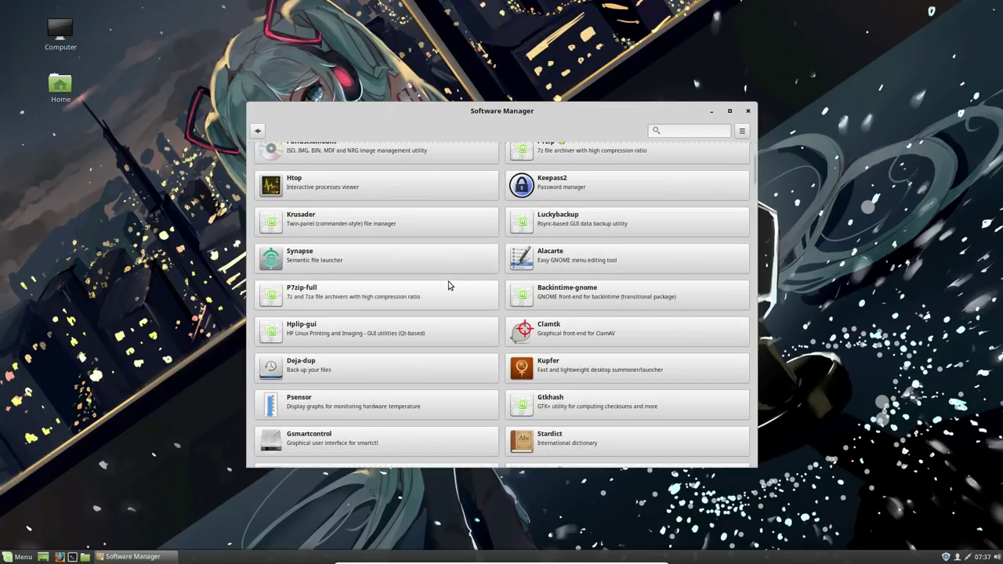
scroll(449, 285, up, 4)
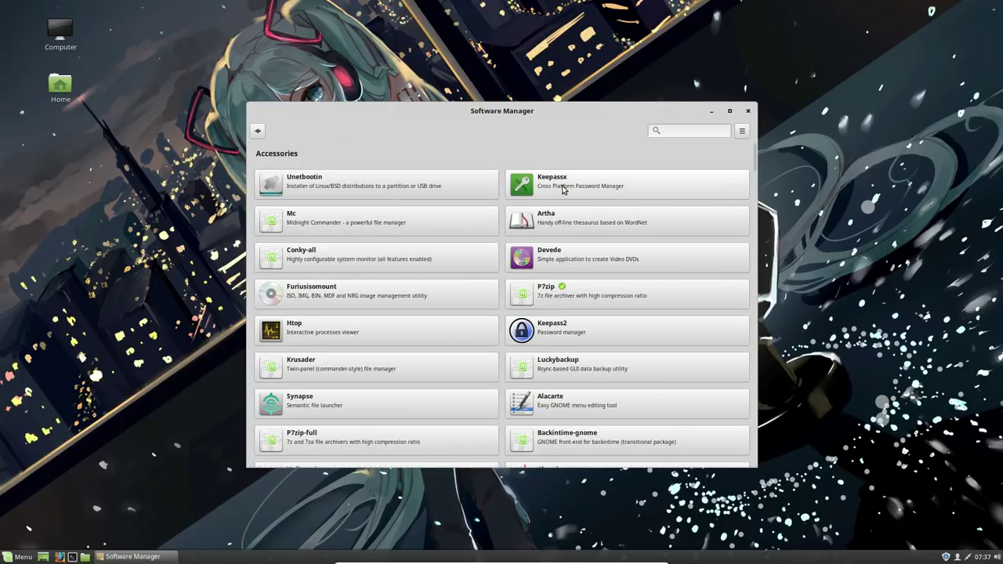
click(416, 185)
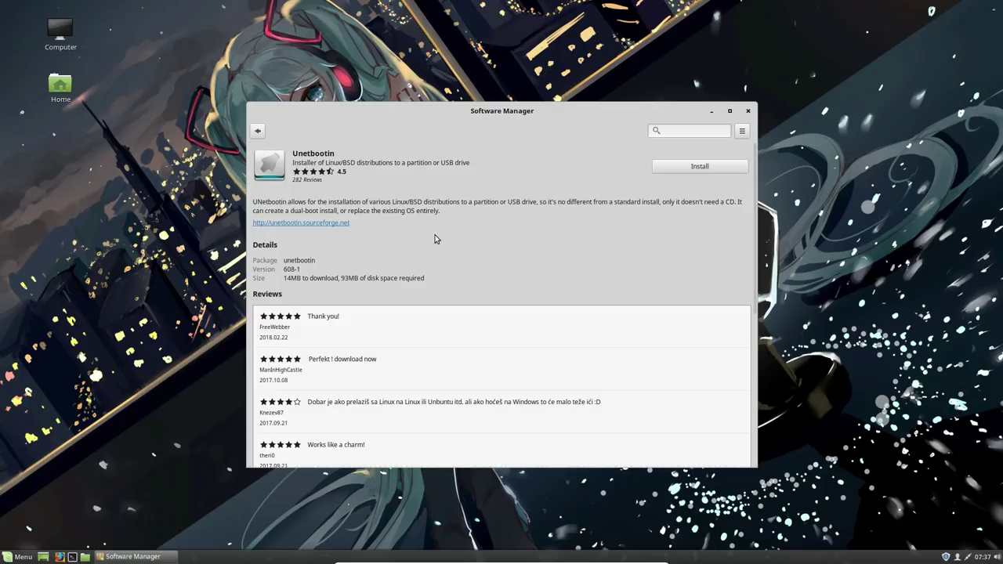
Install Unetbootin with its extra package, authenticating with the account password.
click(683, 171)
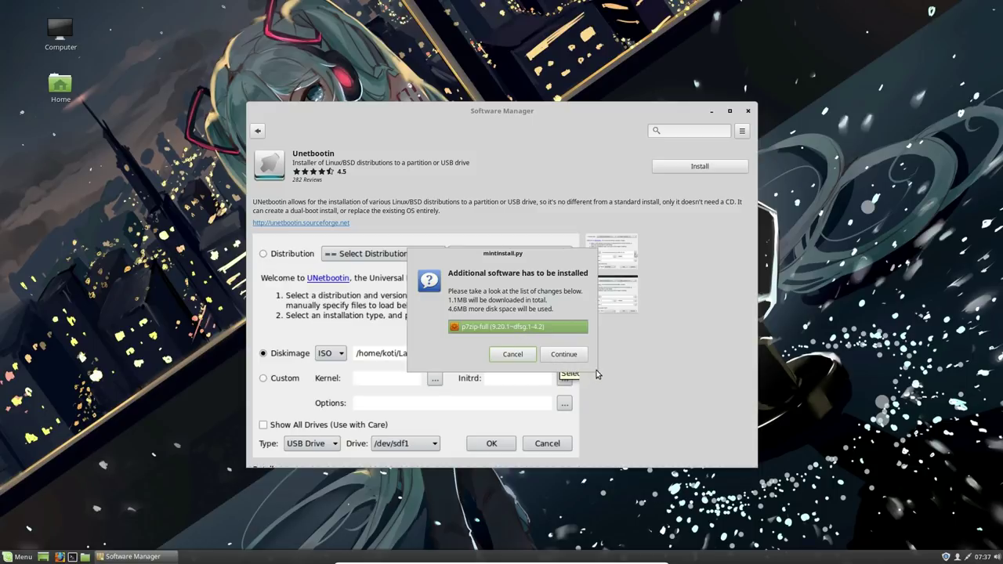
click(558, 354)
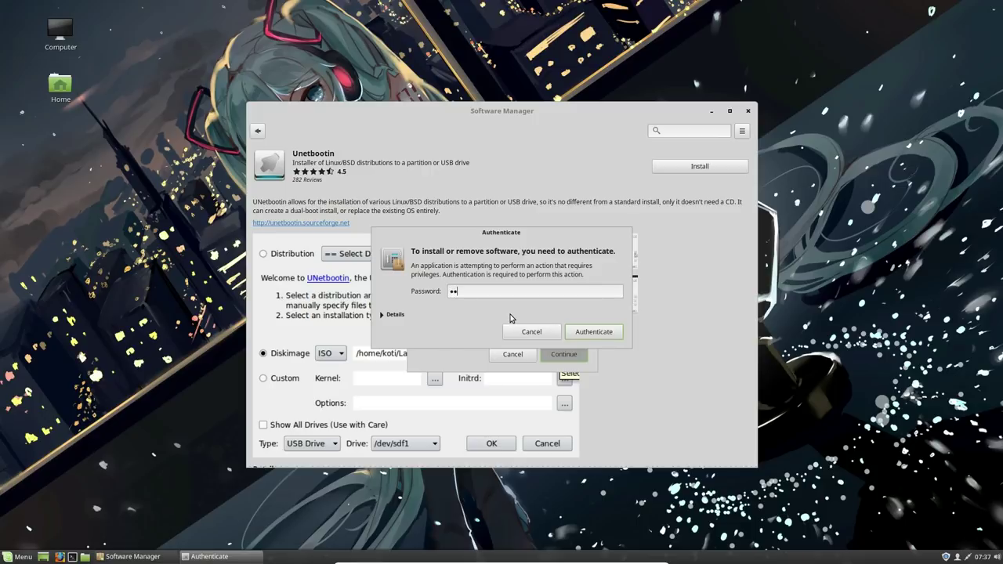
click(577, 333)
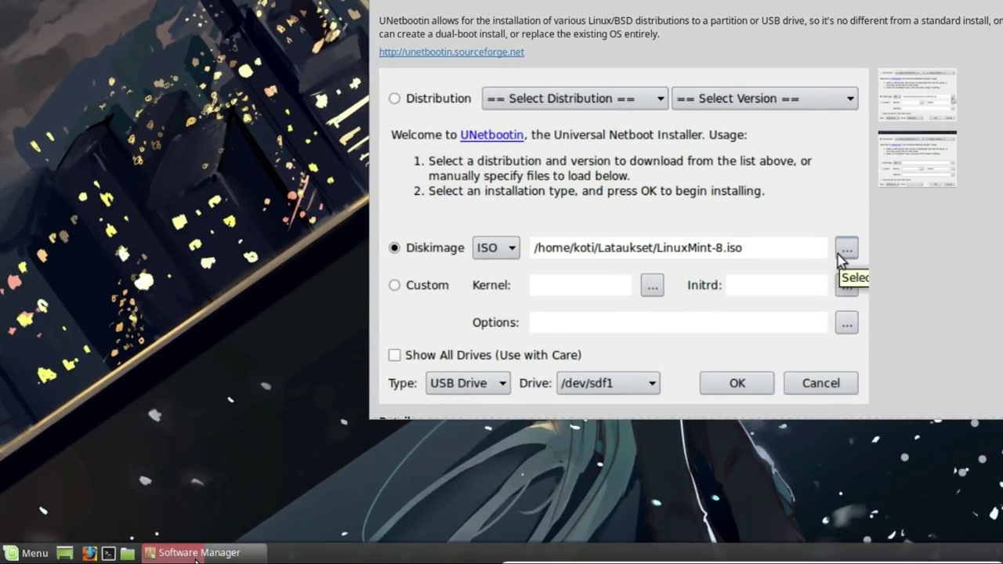
click(196, 553)
mouse_move(196, 560)
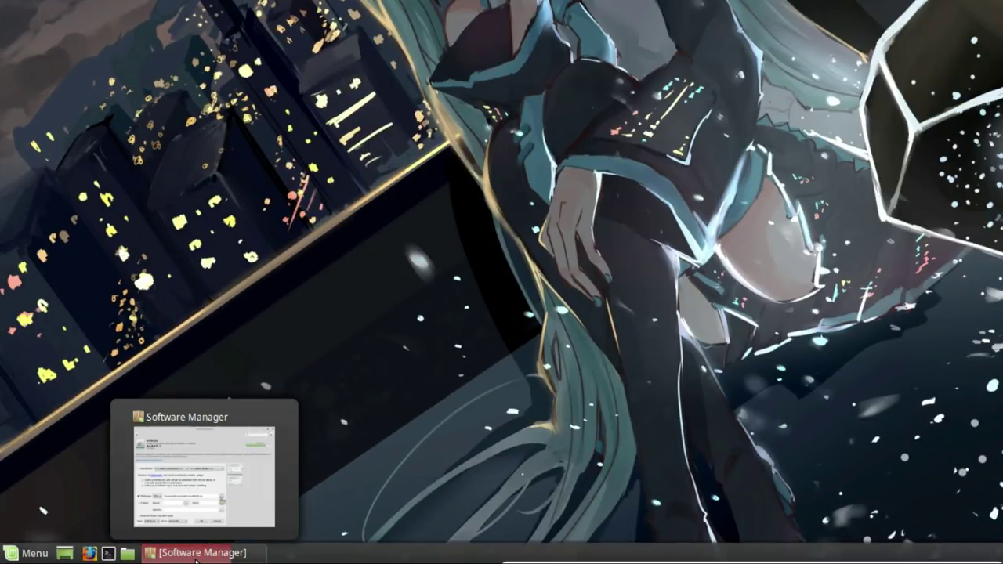
click(195, 558)
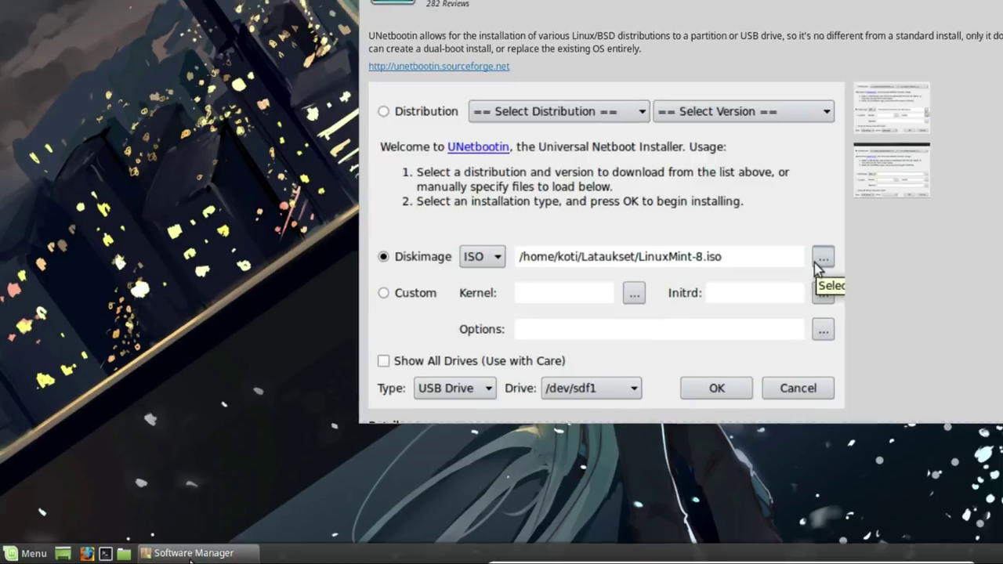
Launch Calculator, move it to the top-left, and switch it to Financial Mode.
click(17, 558)
text(calc)
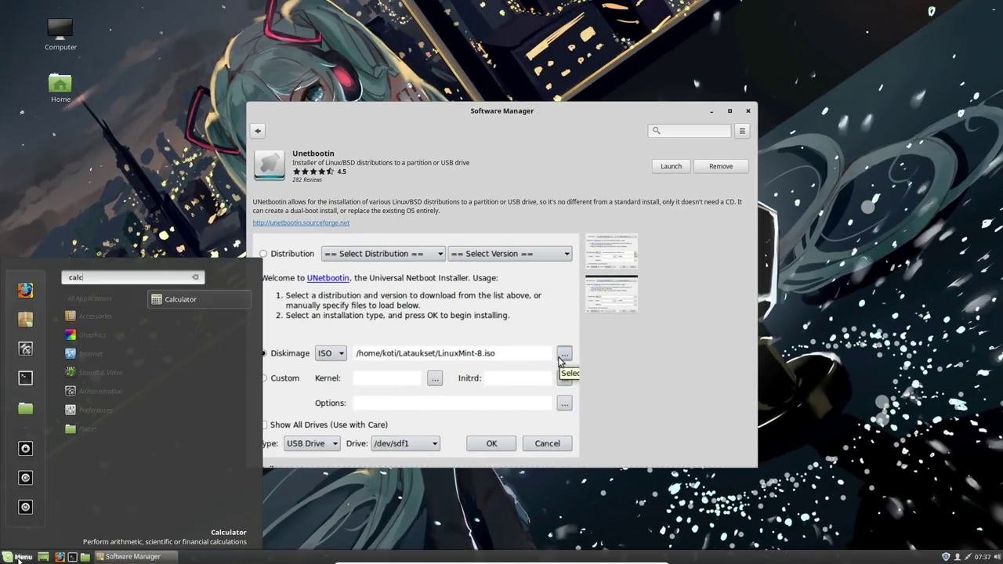
click(191, 301)
drag(500, 205, 213, 63)
click(208, 61)
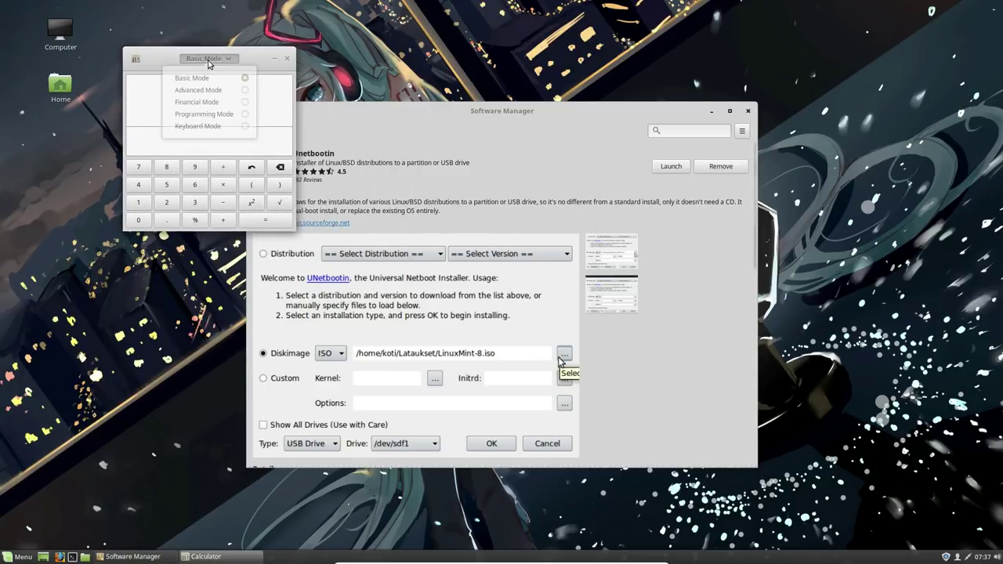
click(228, 104)
Confirm Calculator version 3.18.3 in its About box, then close Calculator.
click(135, 60)
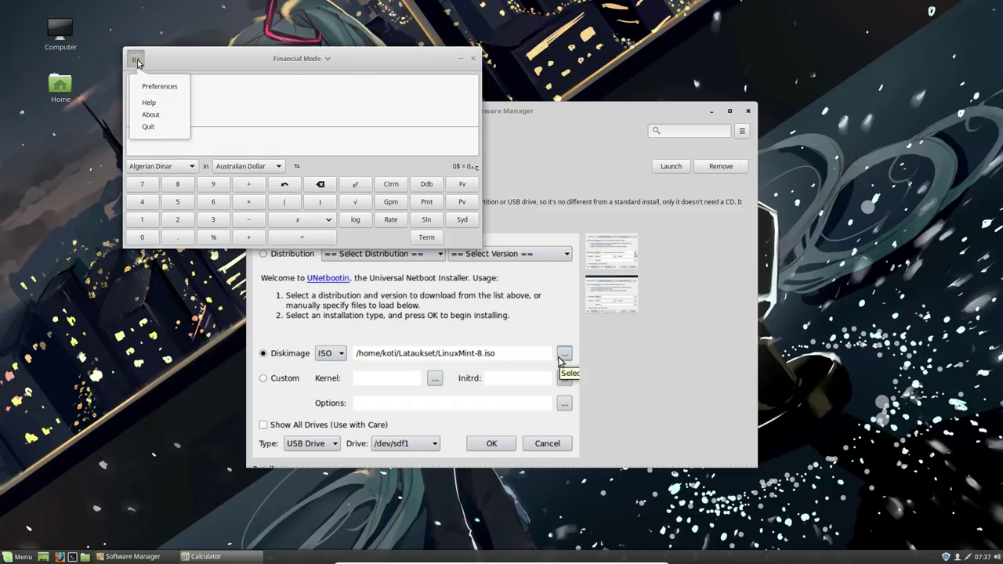
click(150, 114)
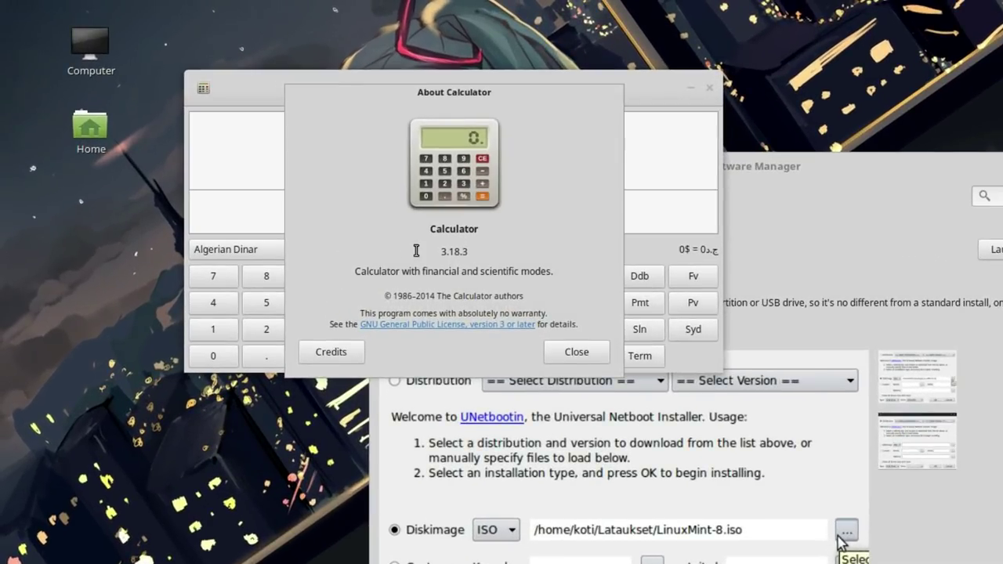
drag(366, 214, 438, 211)
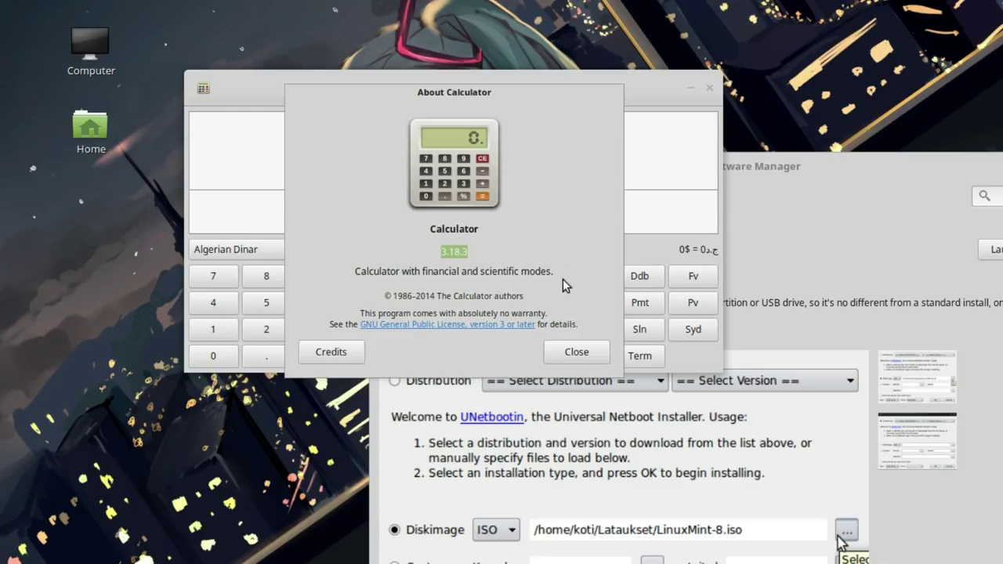
click(581, 357)
click(709, 89)
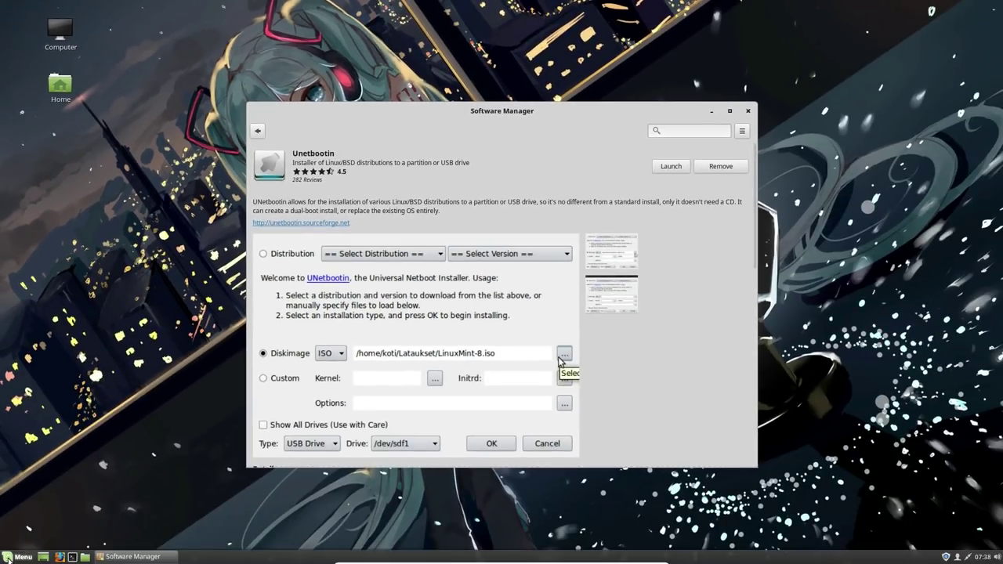
click(20, 556)
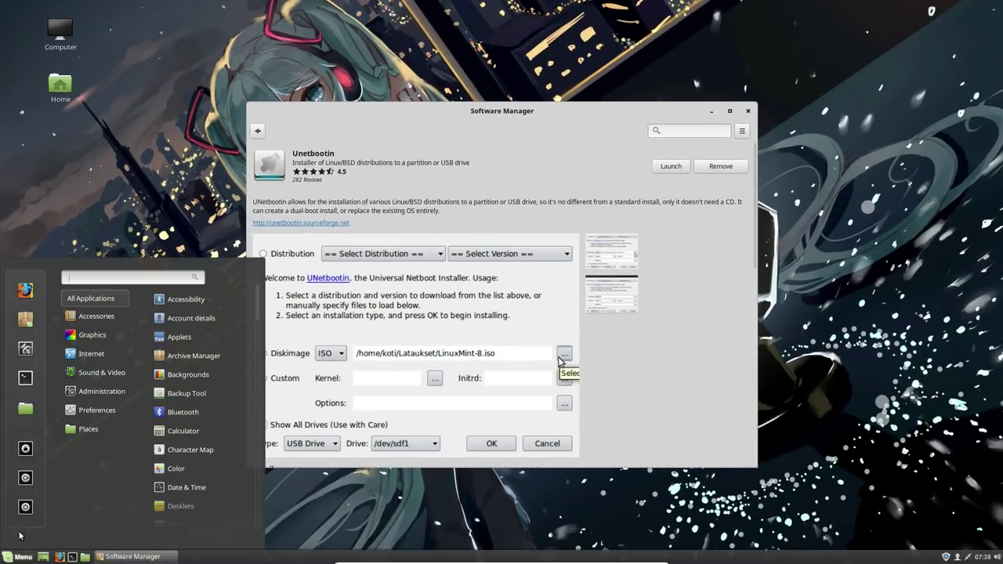
Open System Settings and close the Software Manager window.
click(27, 349)
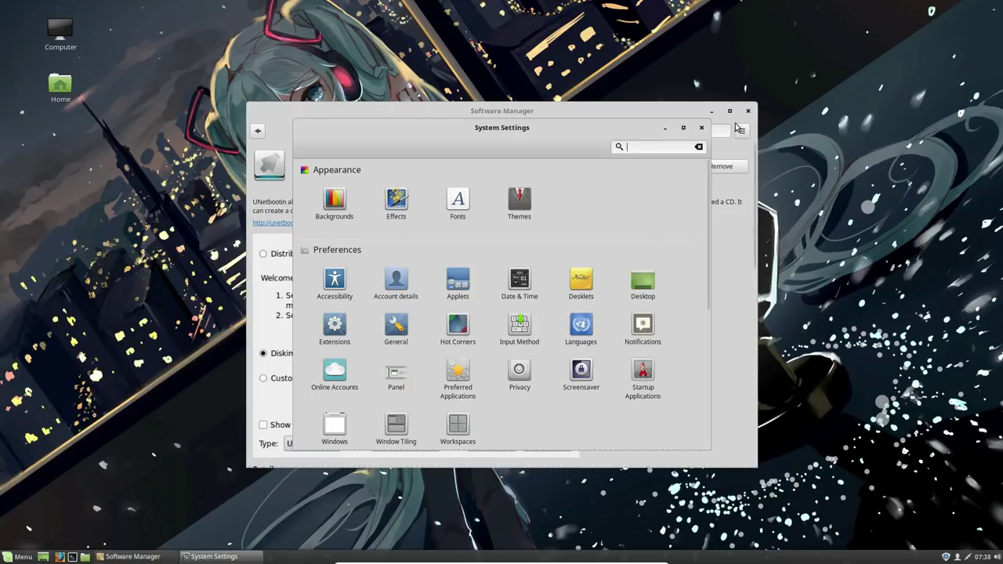
click(747, 111)
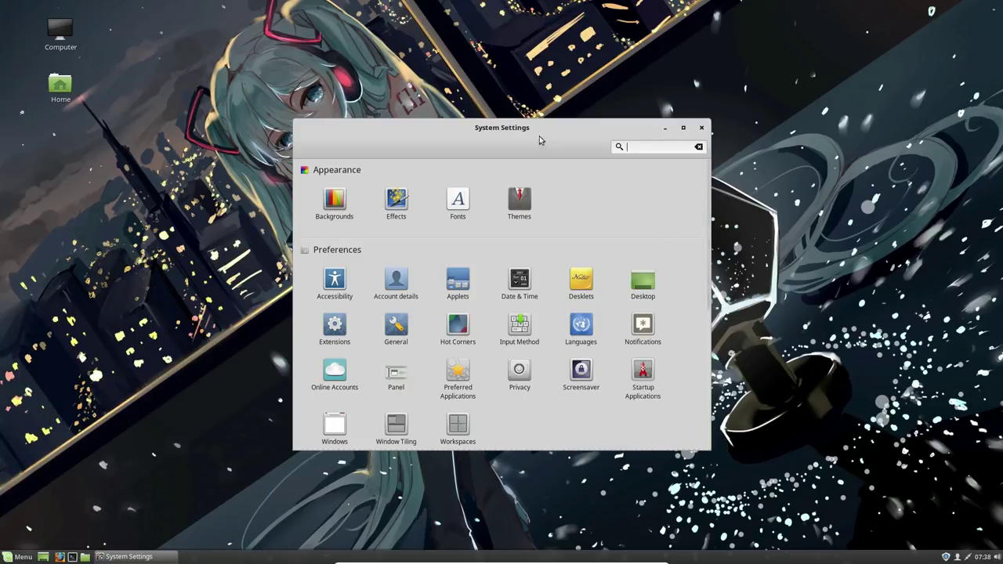
drag(538, 137, 442, 58)
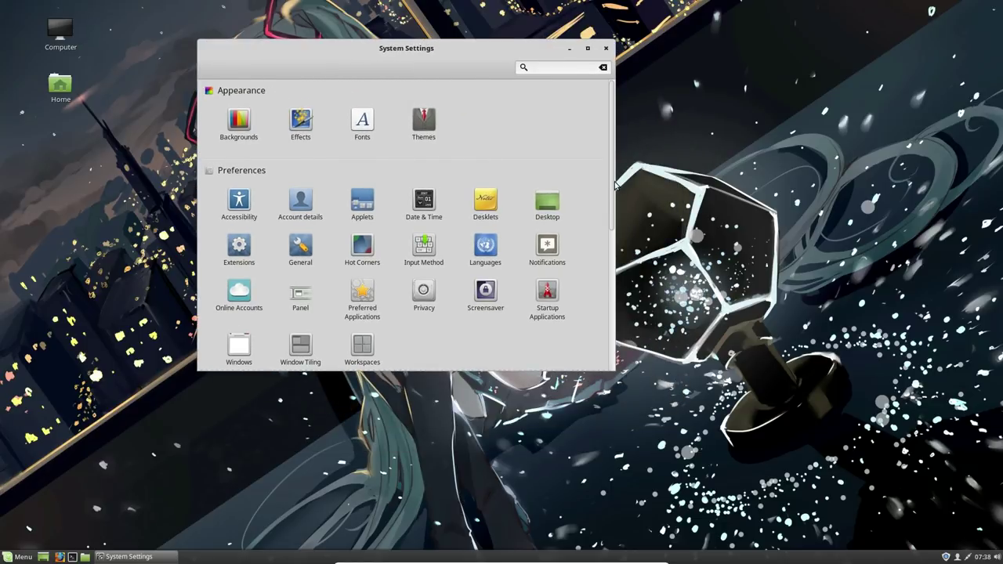
Review System Info (Linux Mint 18.3 64-bit, Cinnamon 3.6.7, 7.6 GiB memory), then close it.
drag(608, 214, 613, 331)
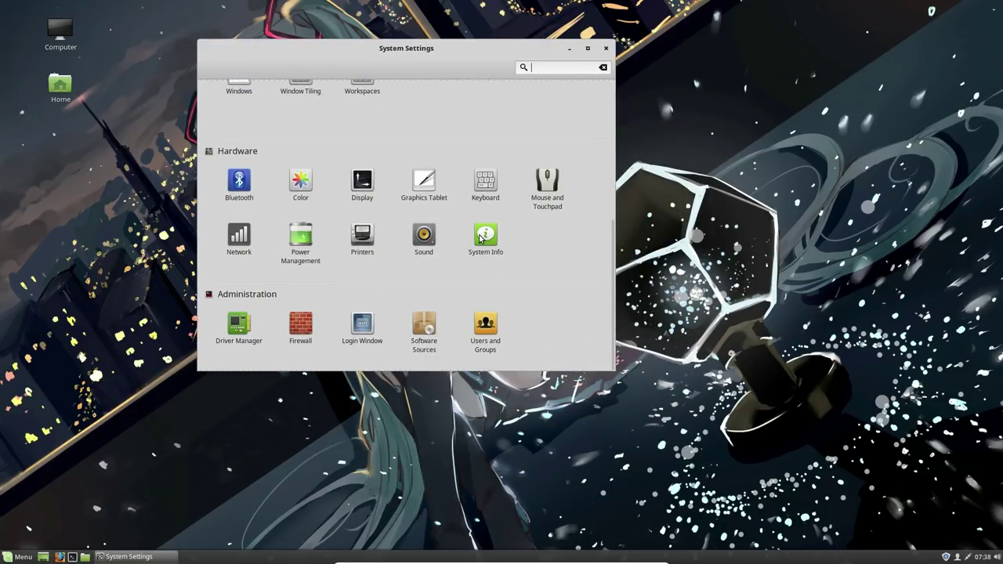
click(480, 236)
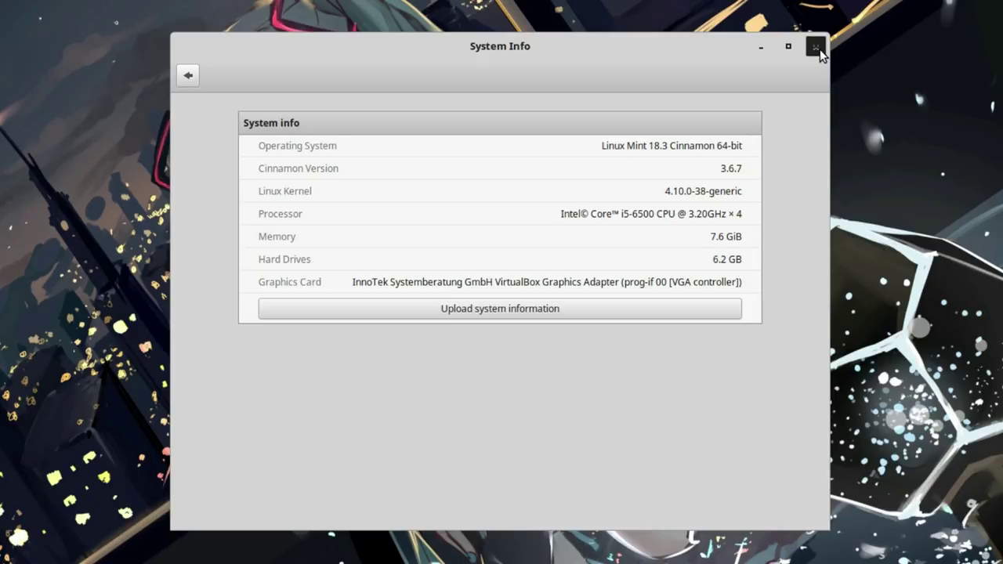
click(818, 51)
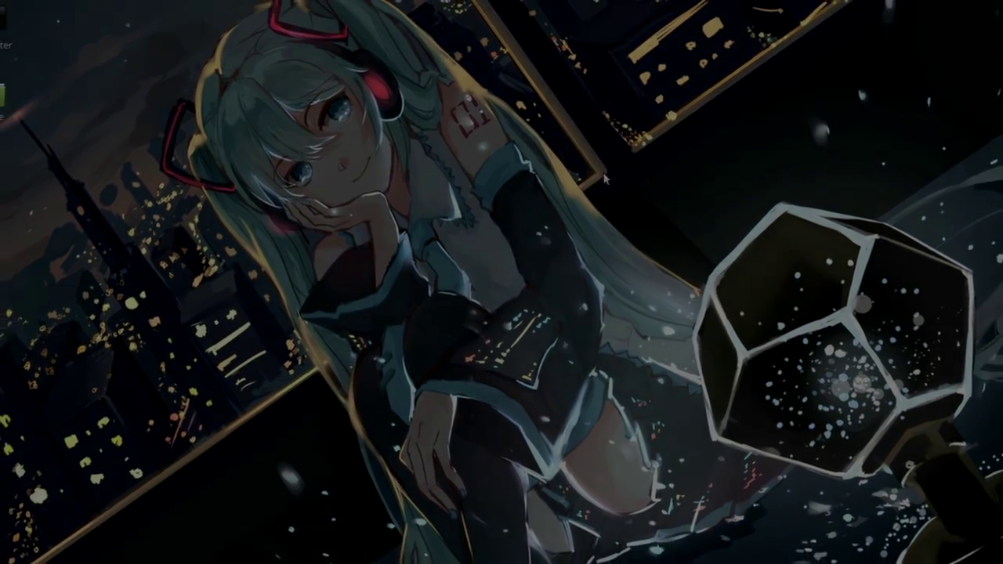